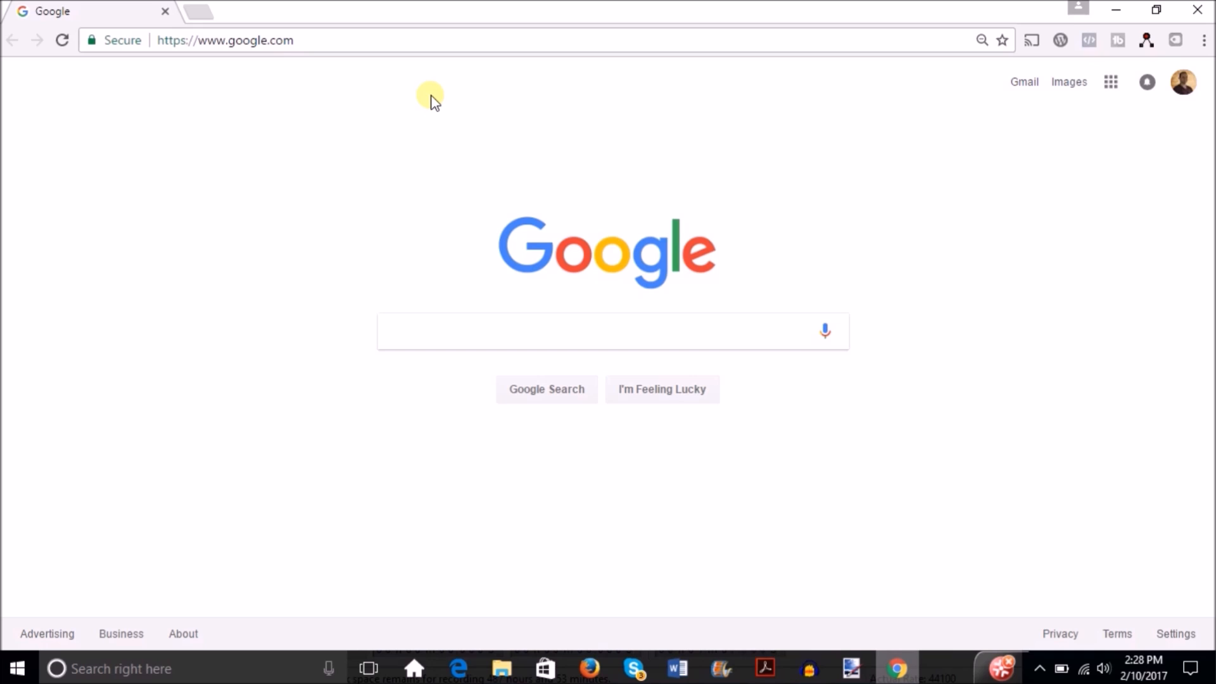
- Search Google for "luxury brand logo" and browse the image results for logo examples
click(359, 49)
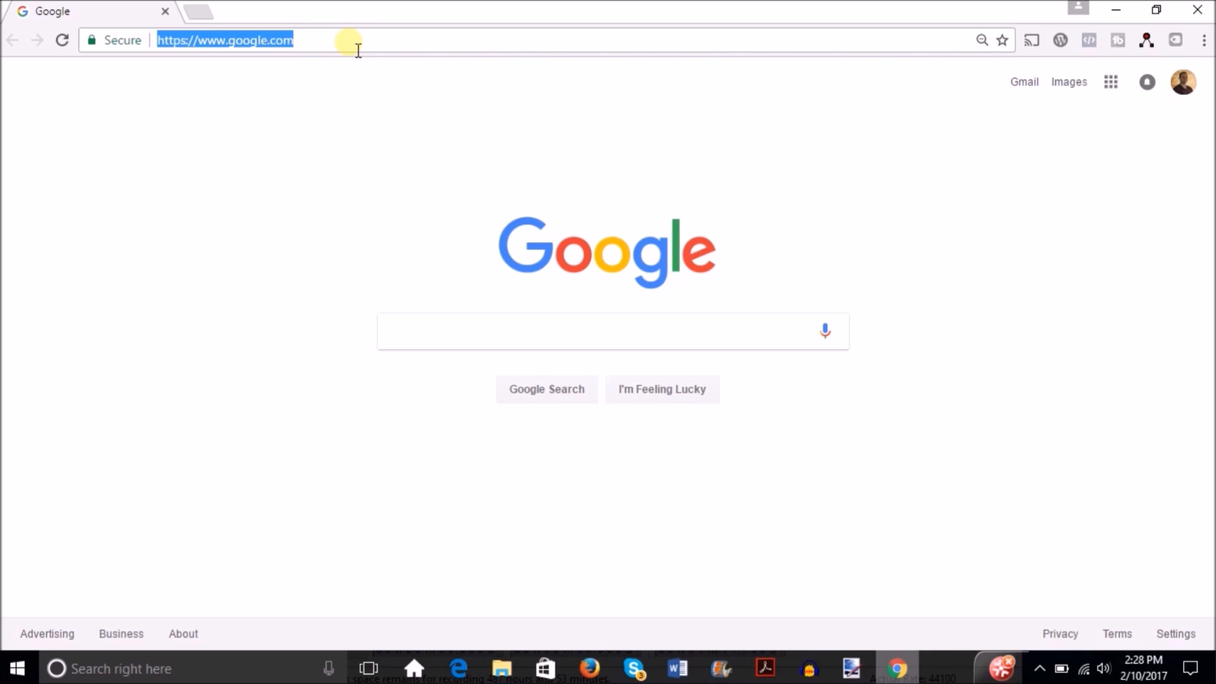
text(lux)
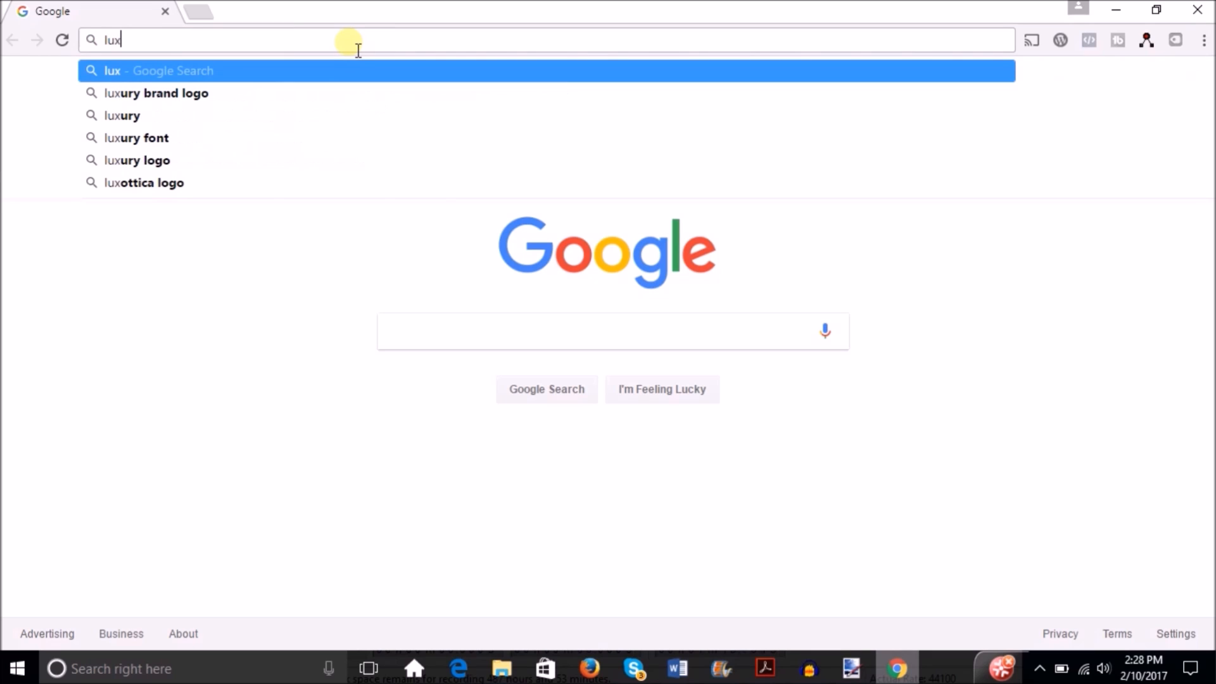
click(168, 93)
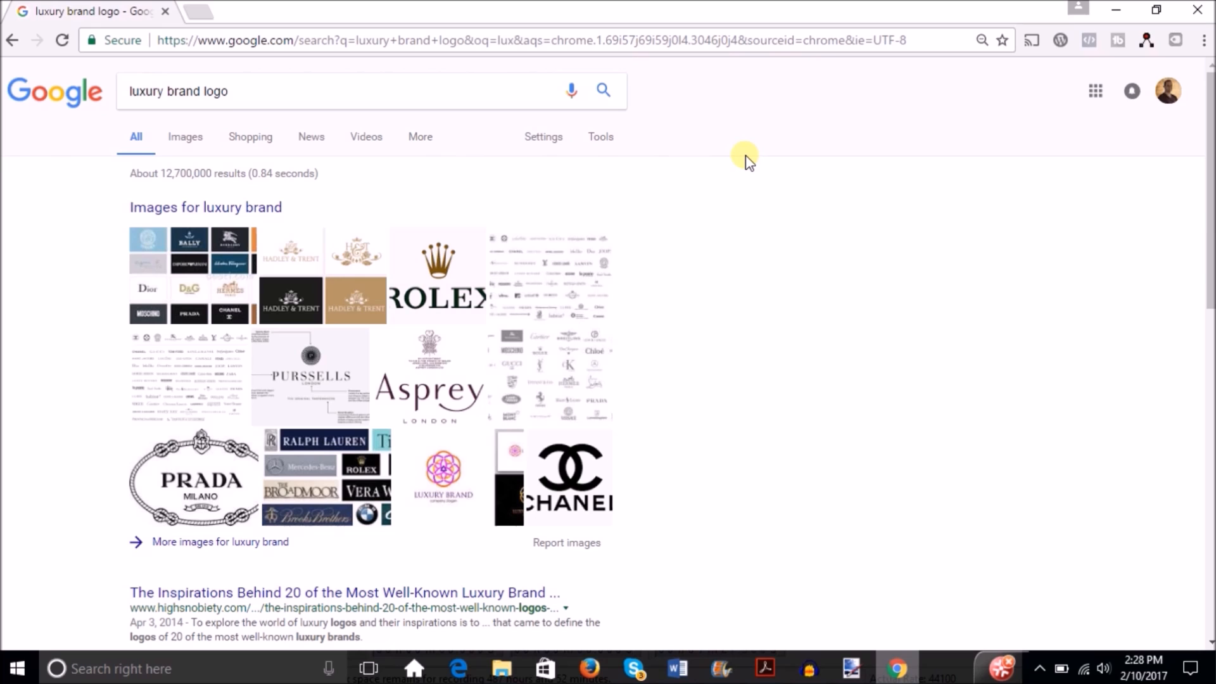
click(277, 217)
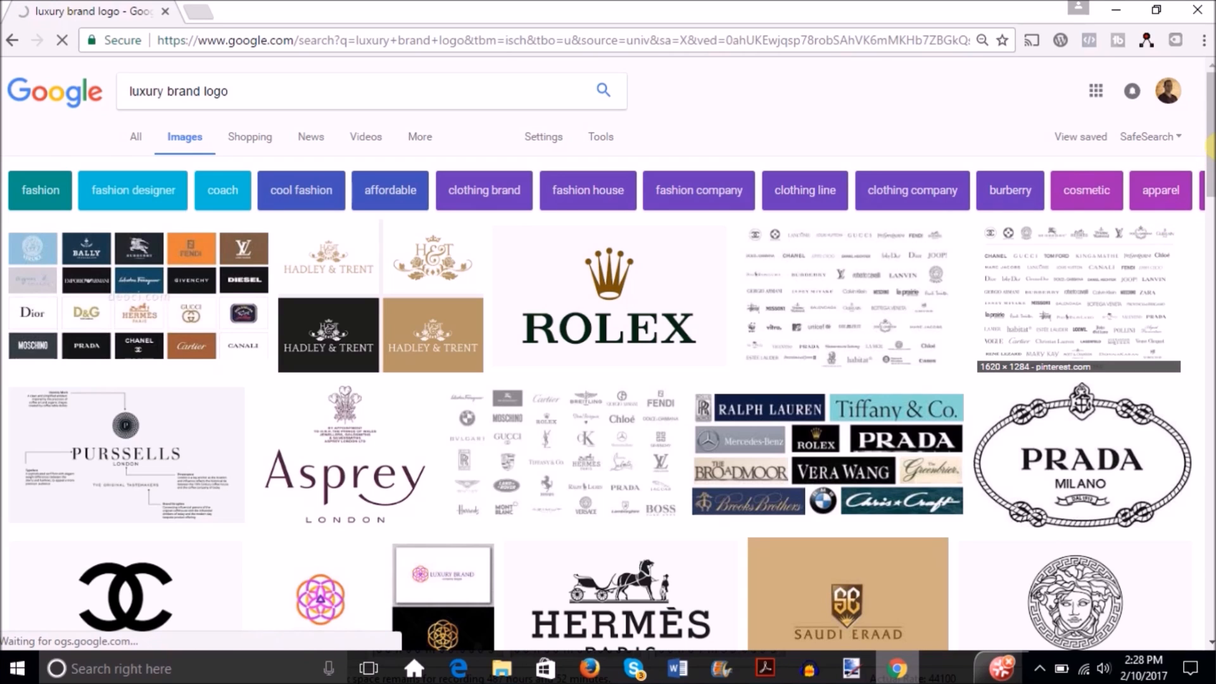
scroll(1210, 154, down, 3)
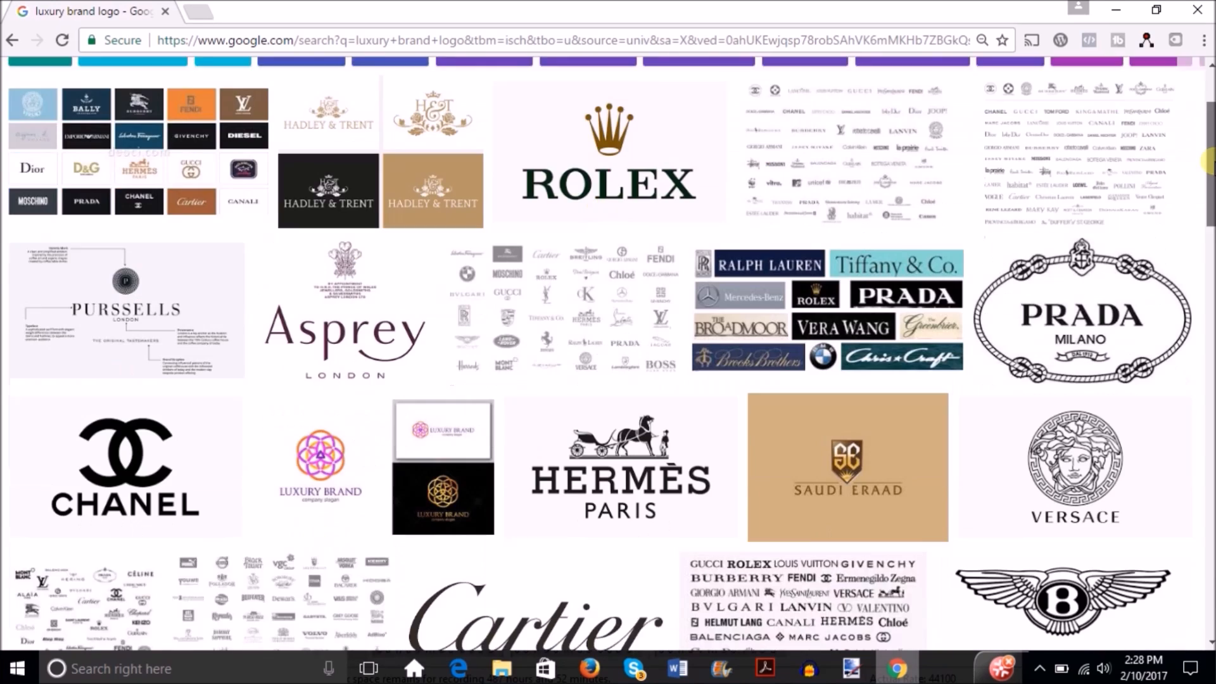
scroll(1209, 166, down, 1)
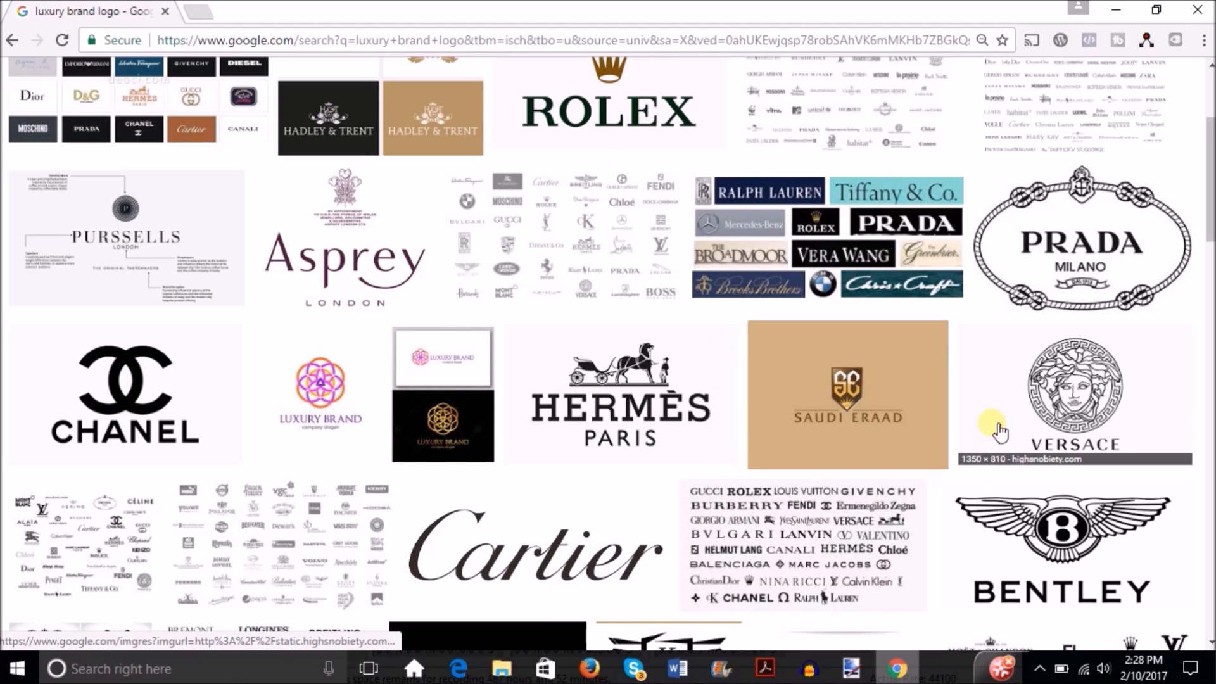
scroll(1210, 263, down, 3)
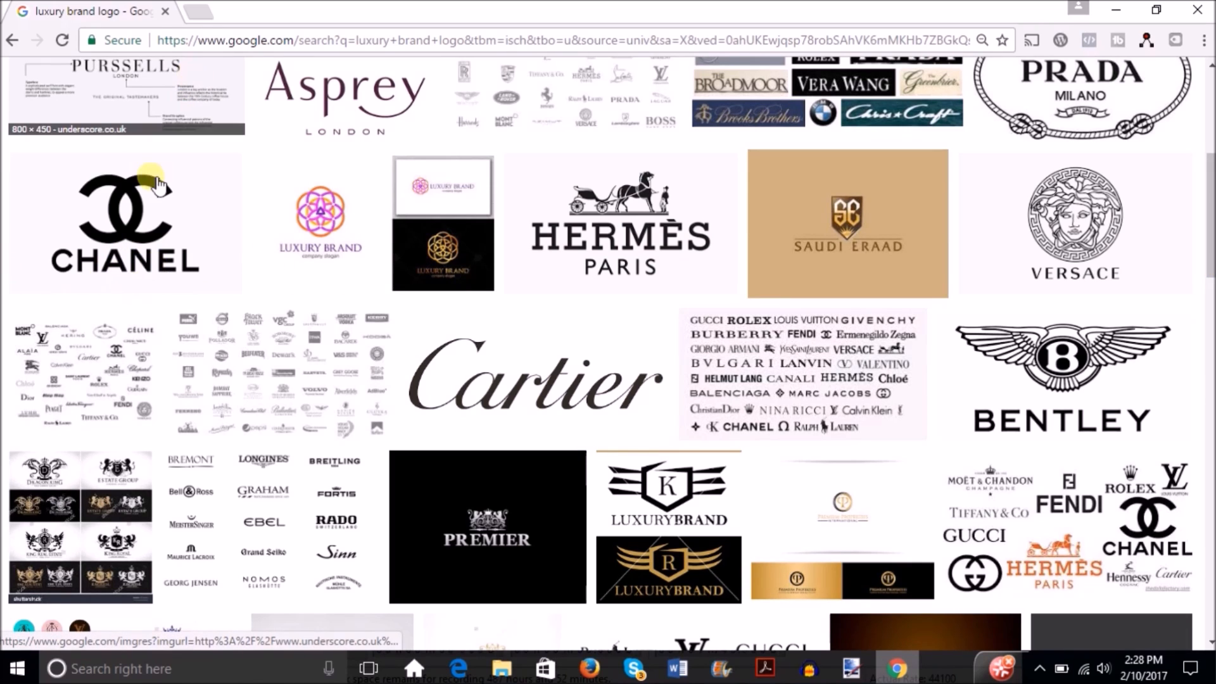
- Search Google in a new tab for "what font is chanel logo"
click(201, 13)
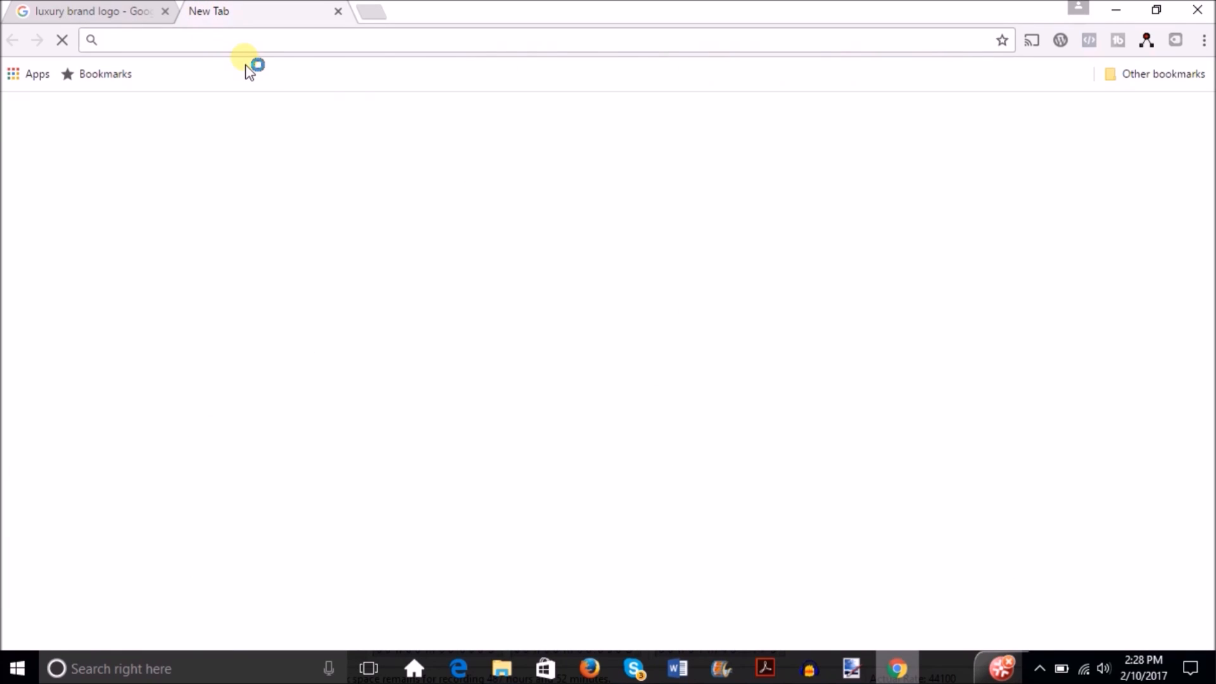
text(what)
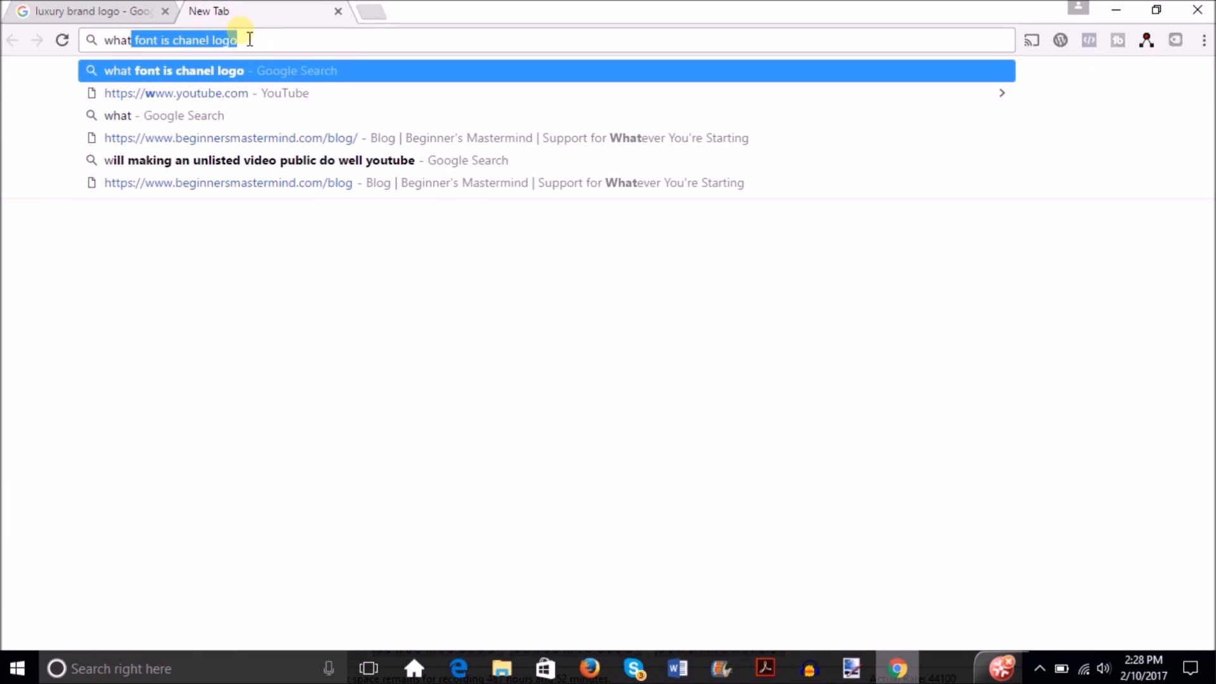
text( font)
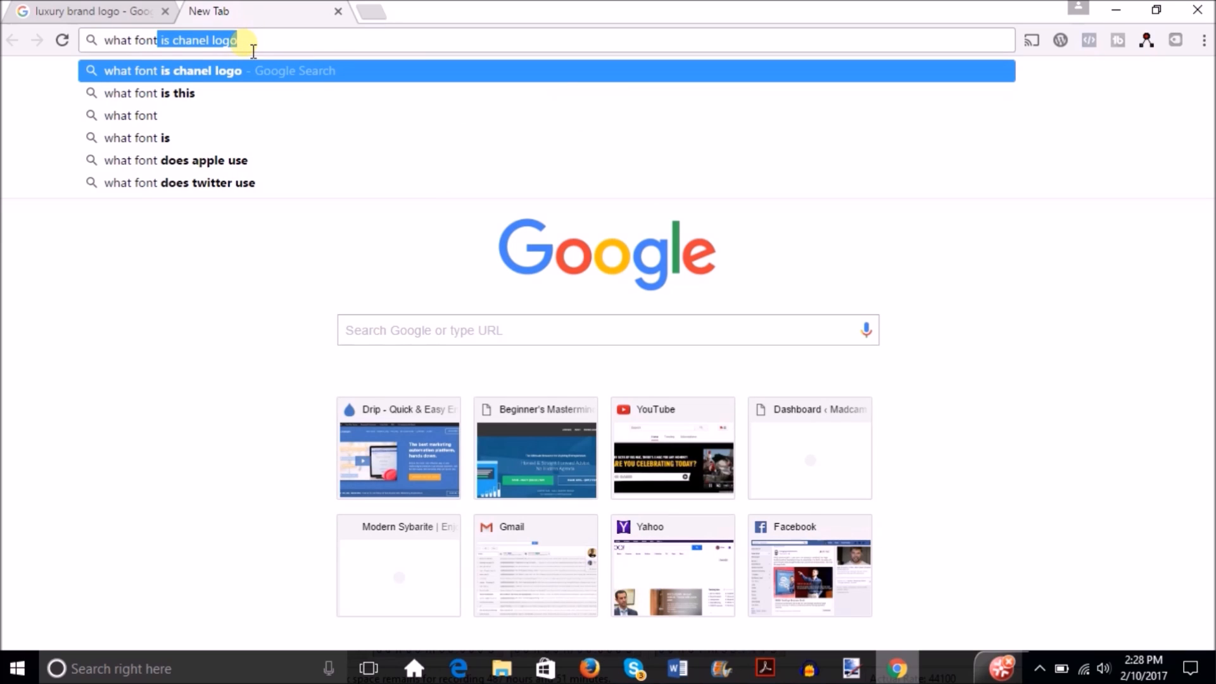
key(Return)
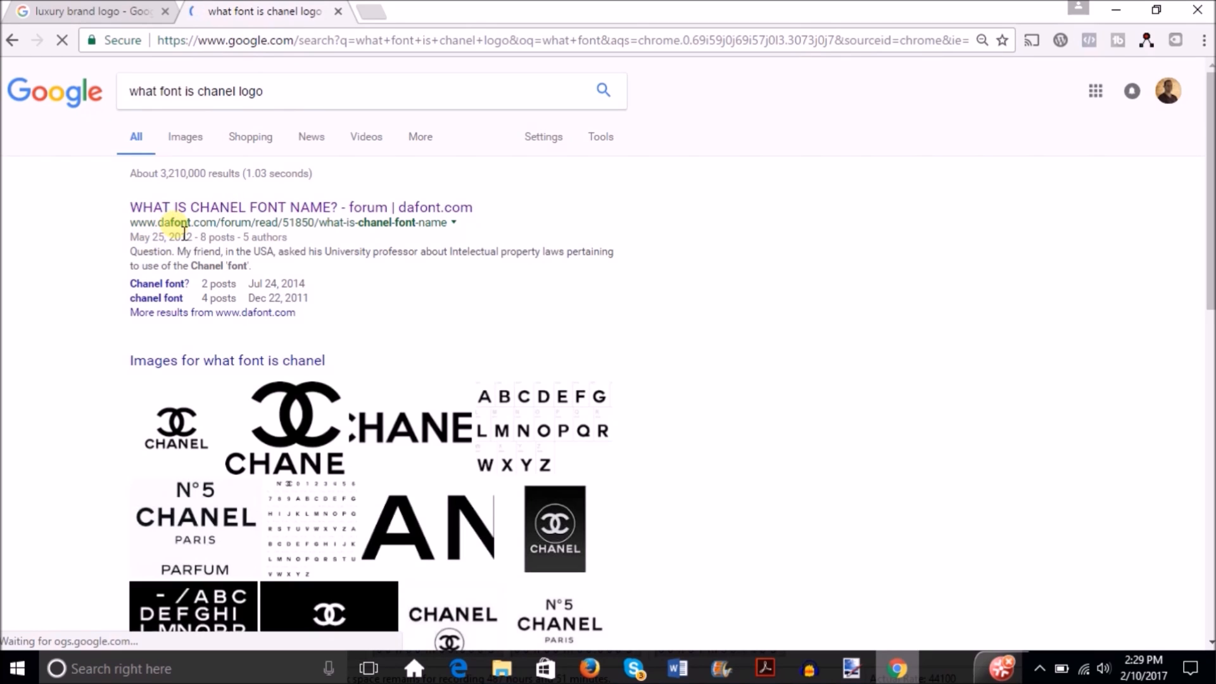
- Open the dafont.com forum thread about the Chanel font name and review the fonts suggested in its replies
click(247, 210)
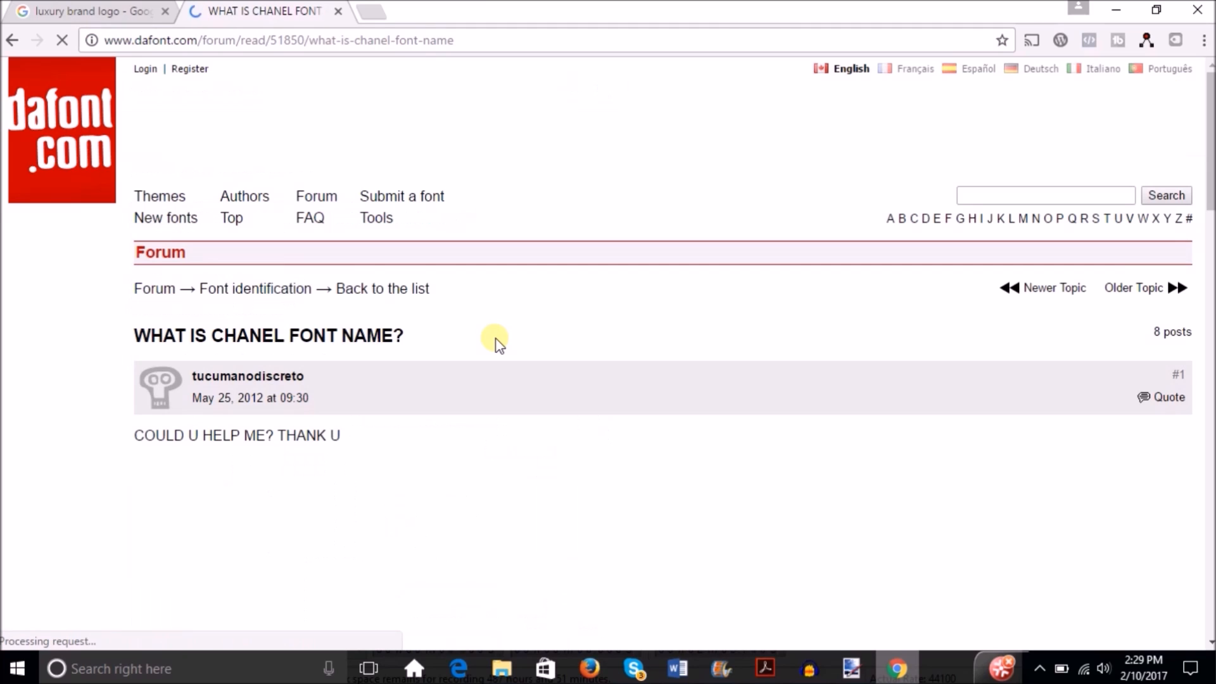
drag(1210, 135, 1210, 303)
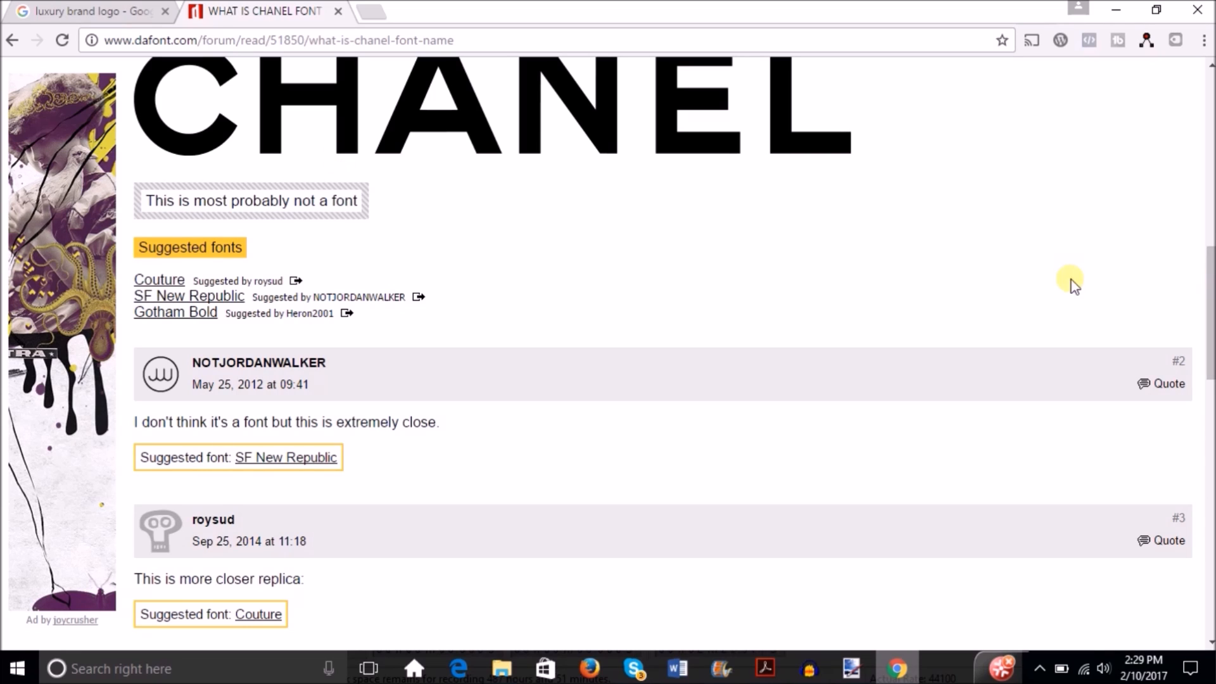
drag(1211, 282, 1211, 359)
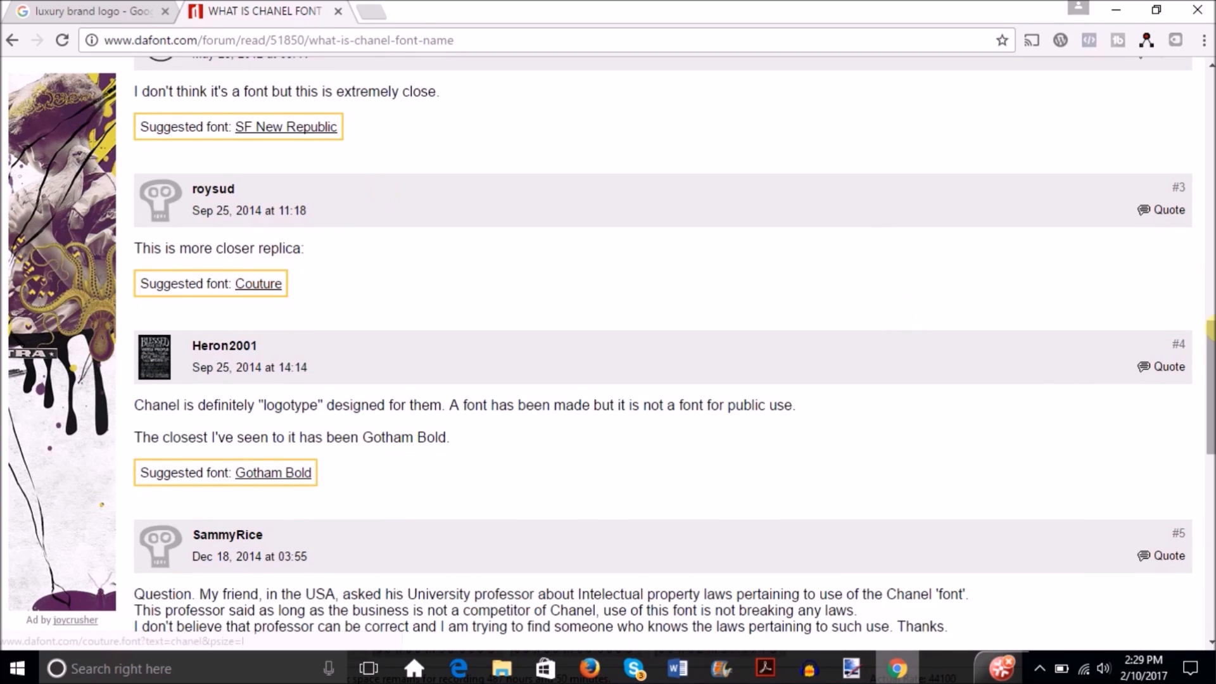
drag(1211, 352, 1202, 261)
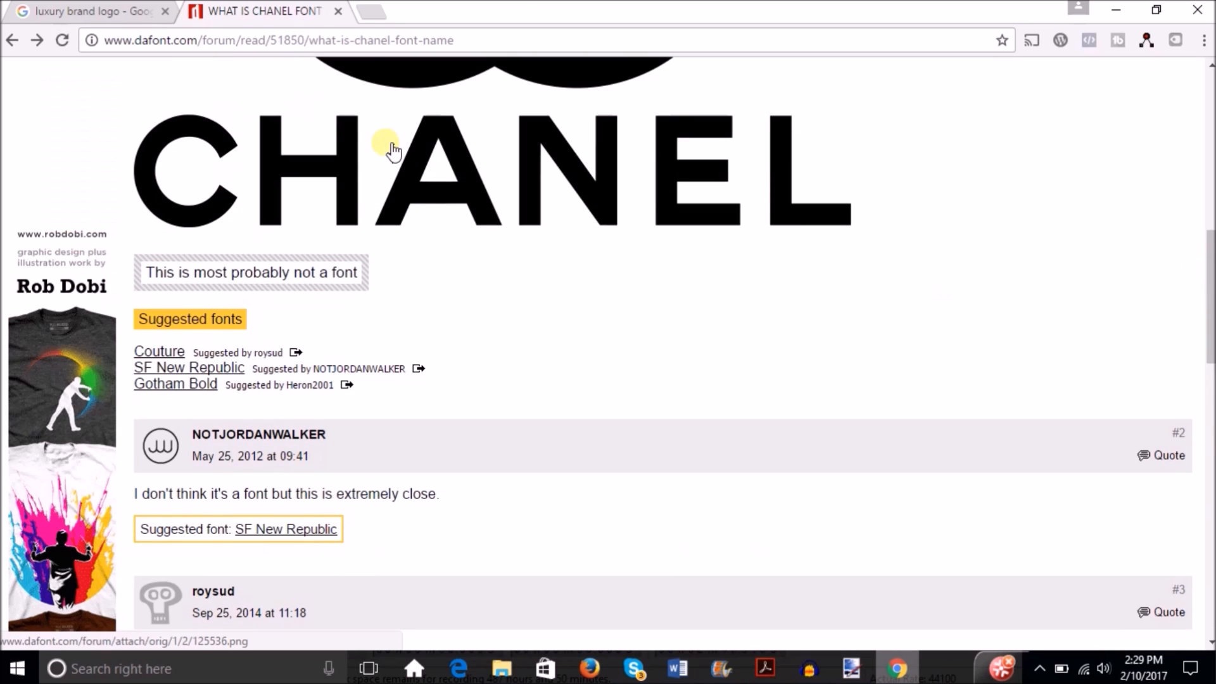
- Open the page of the suggested Couture font and try to download the font
click(163, 350)
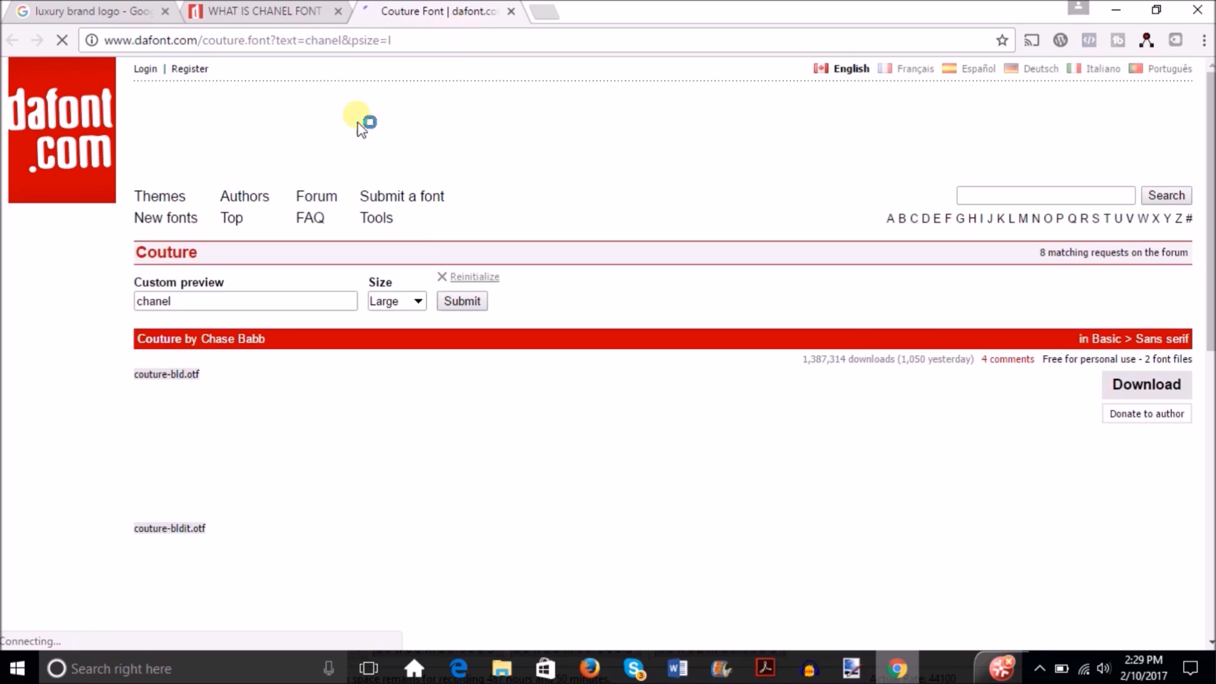
click(1124, 385)
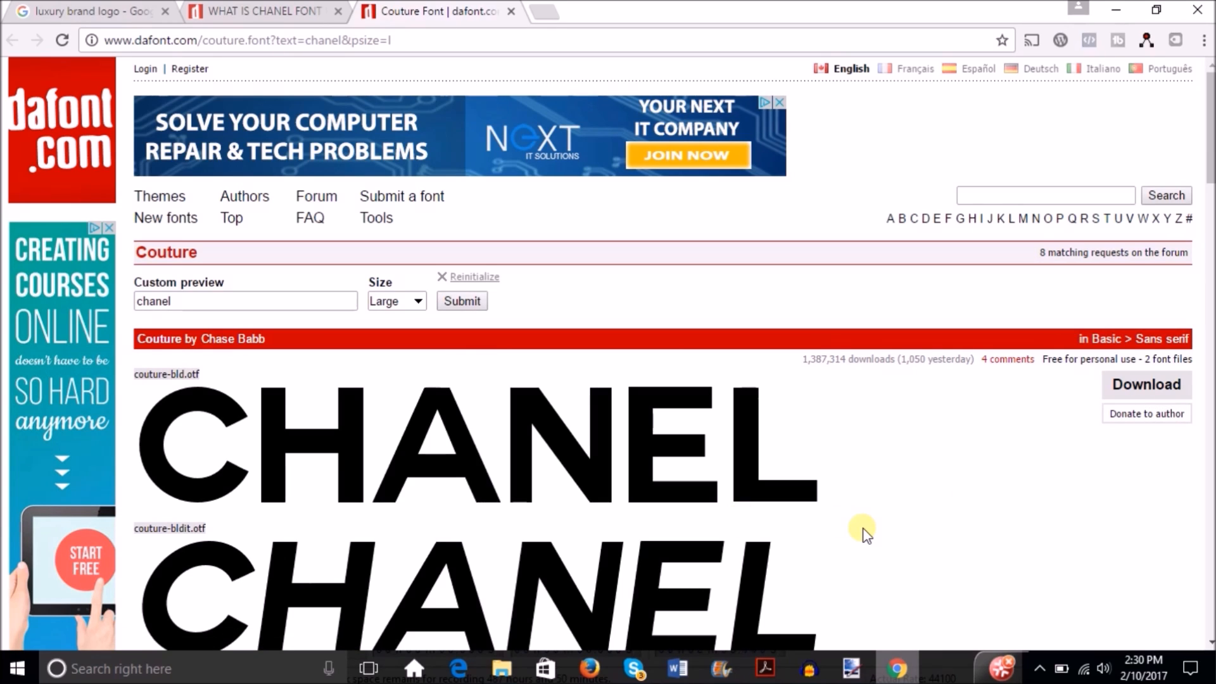
click(1148, 384)
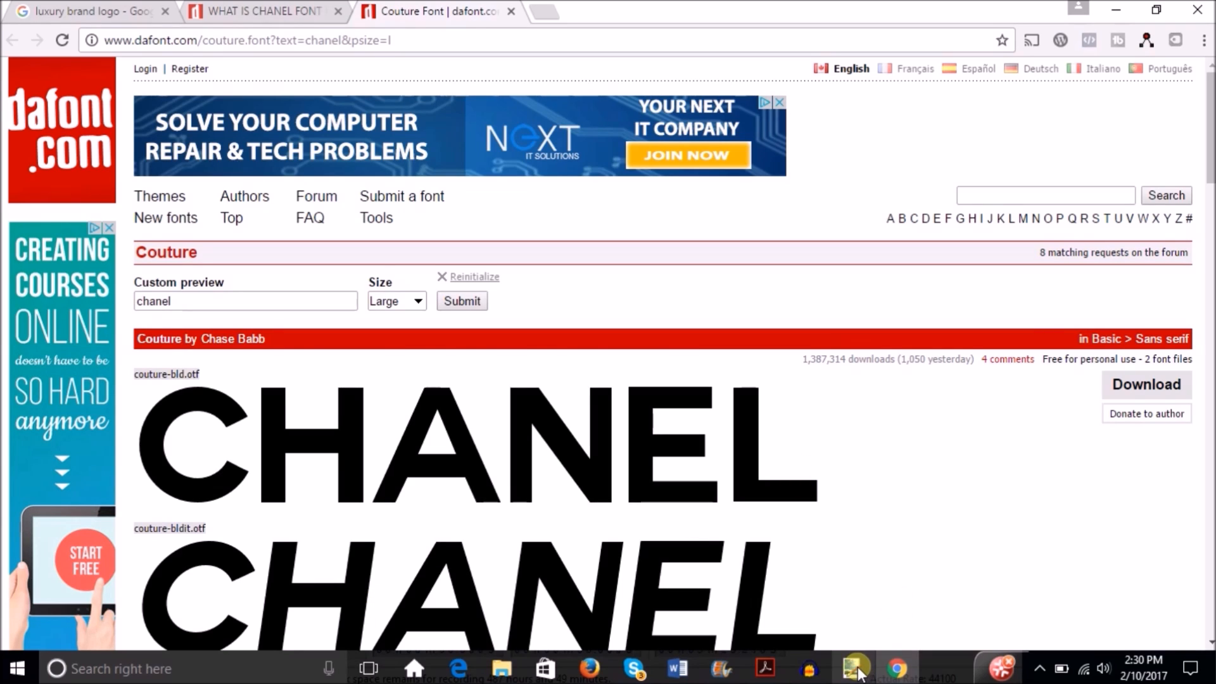
- Switch to paint.net and set the canvas size to 800 × 300 pixels with a resolution of 300 pixels/inch
mouse_move(855, 672)
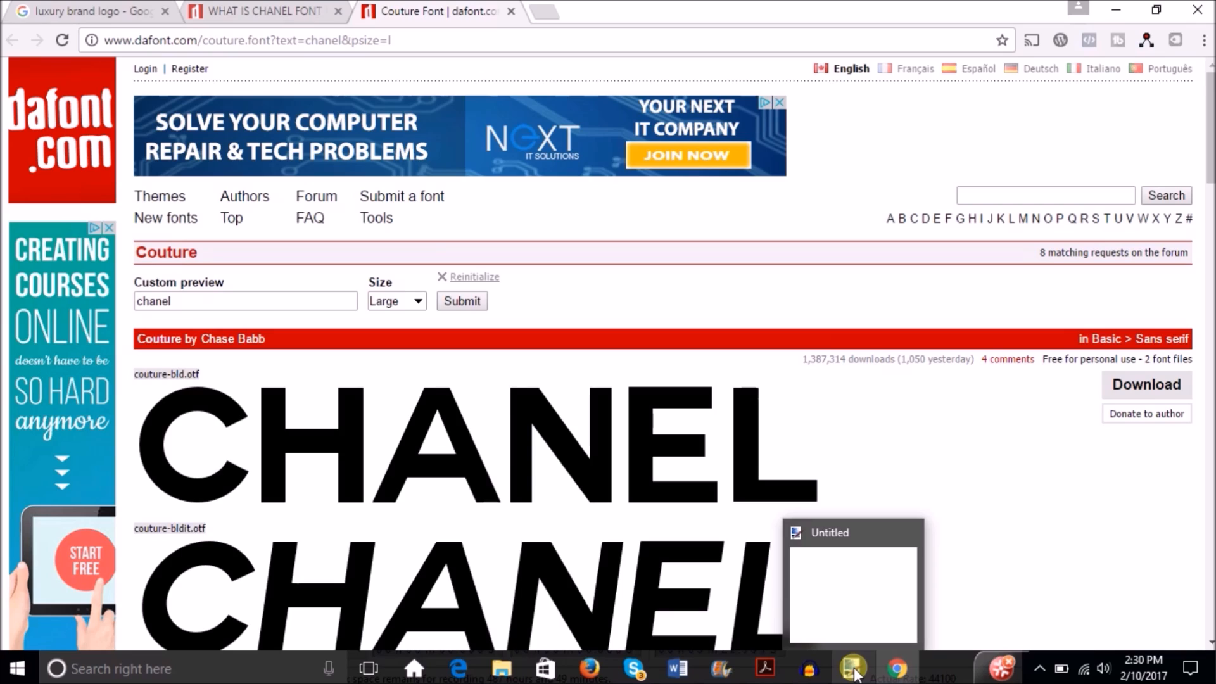
click(854, 670)
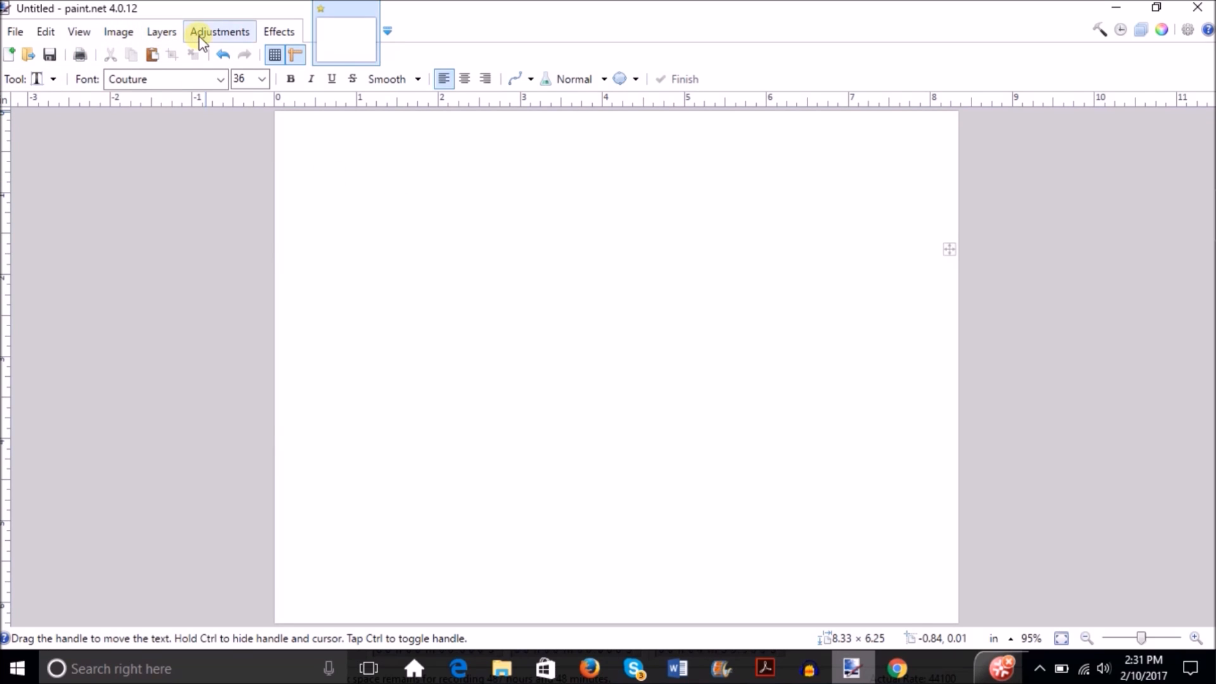
click(126, 39)
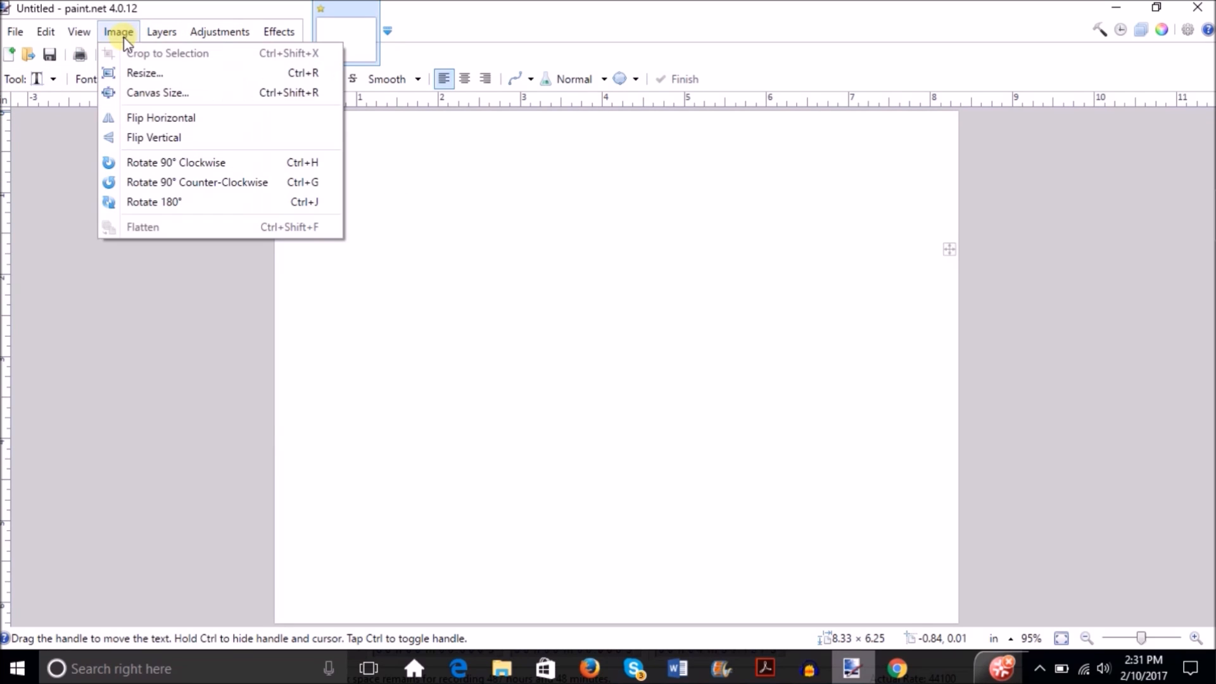
click(149, 116)
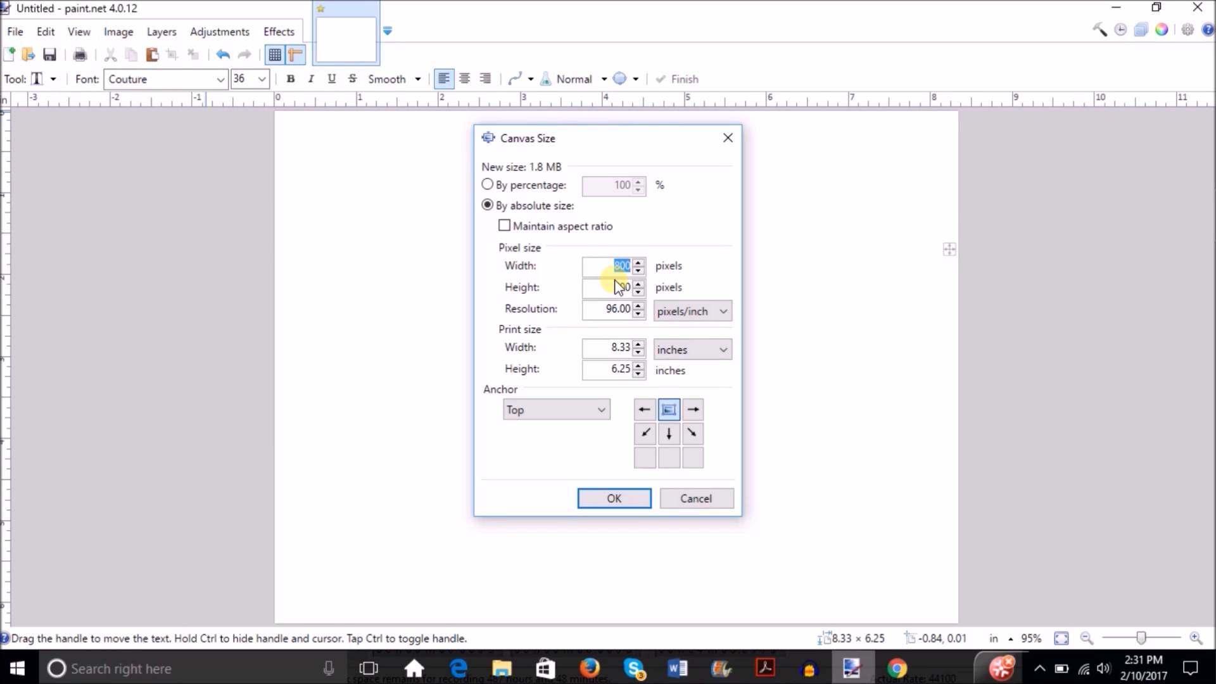
text(250)
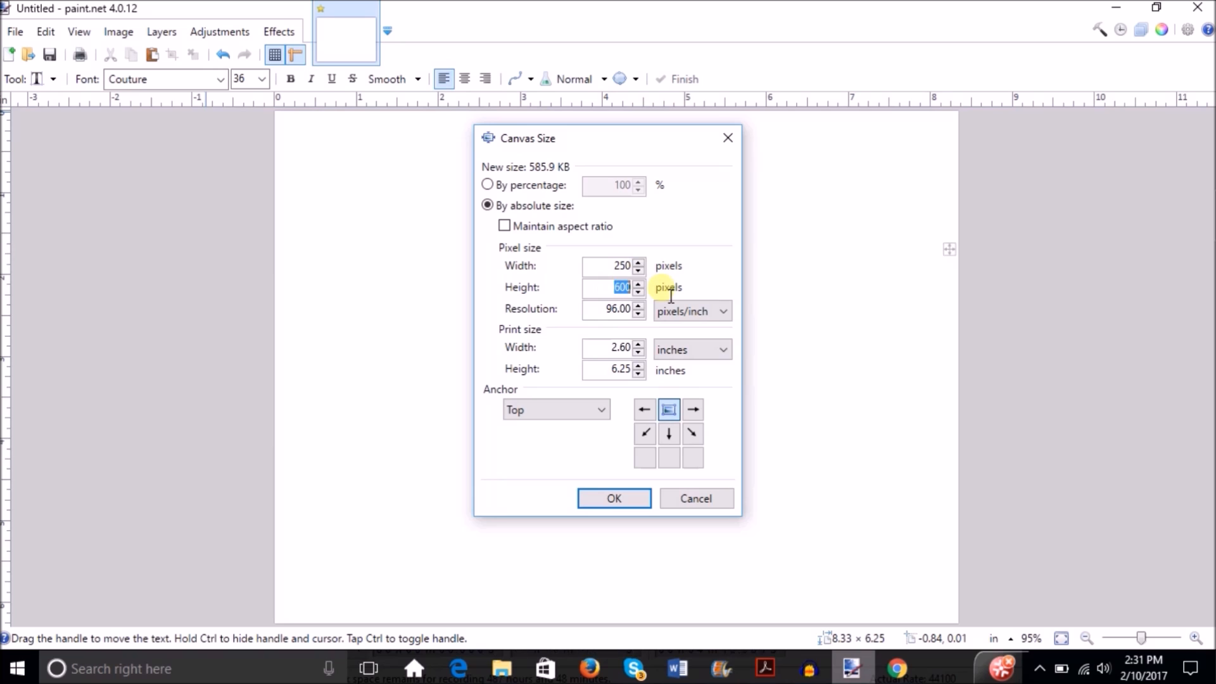
text(100)
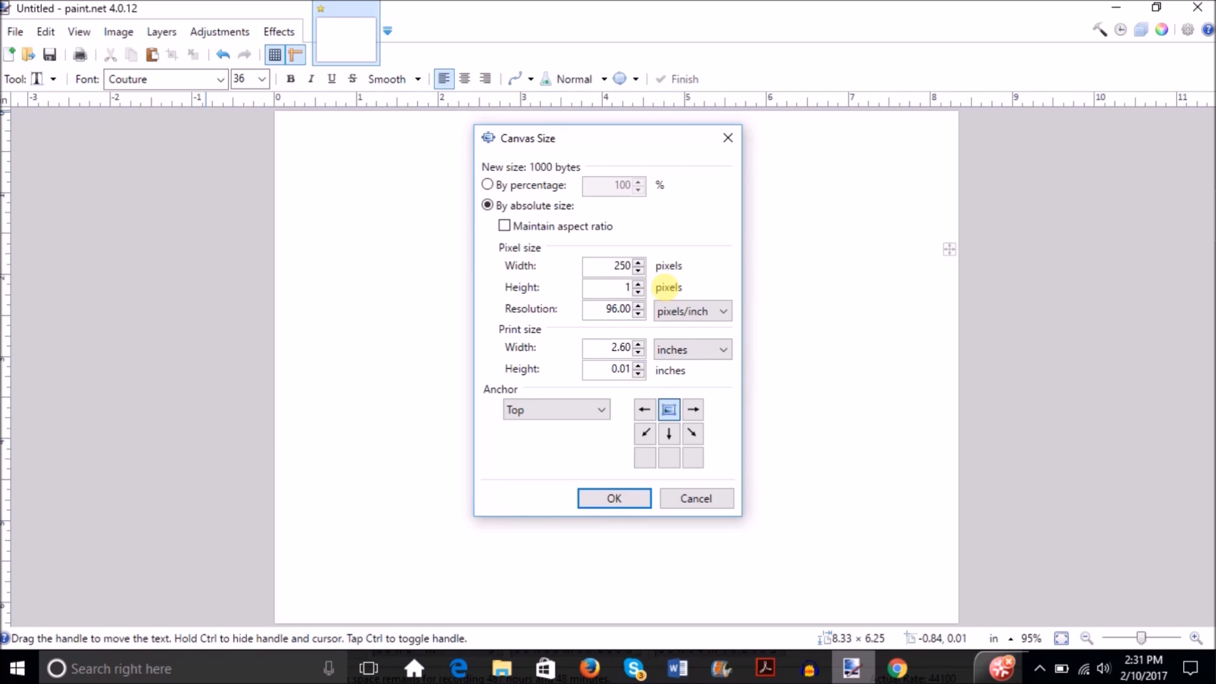
key(BackSpace)
key(BackSpace)
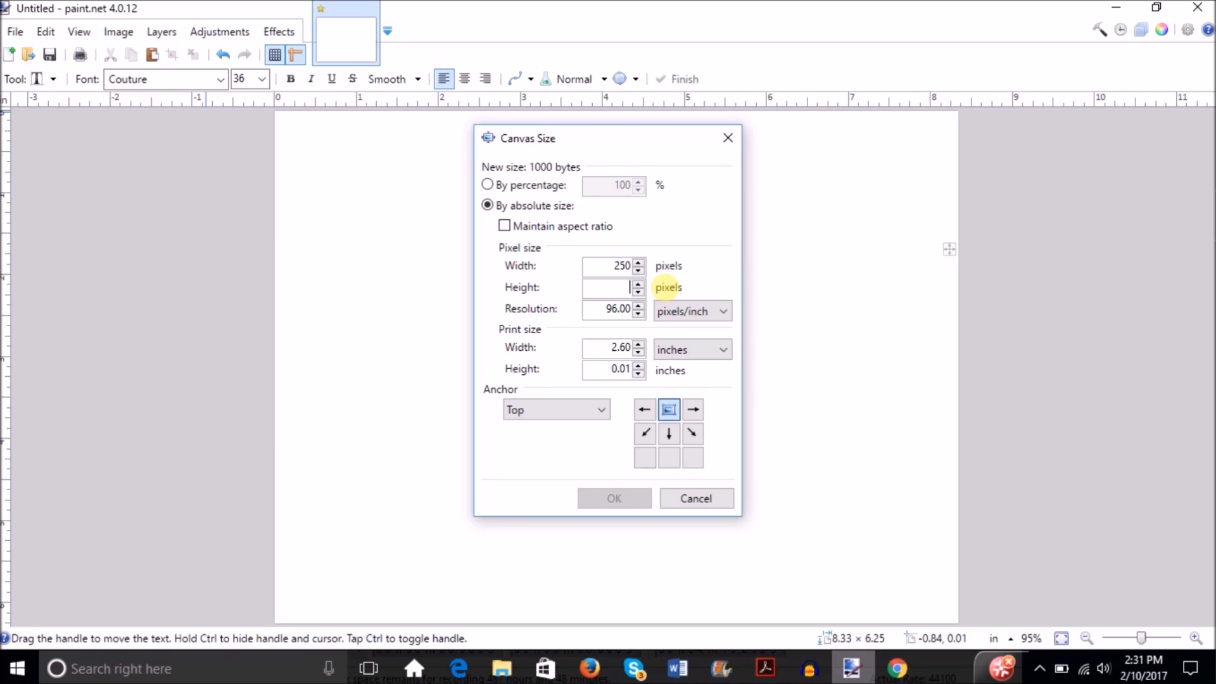
text(300)
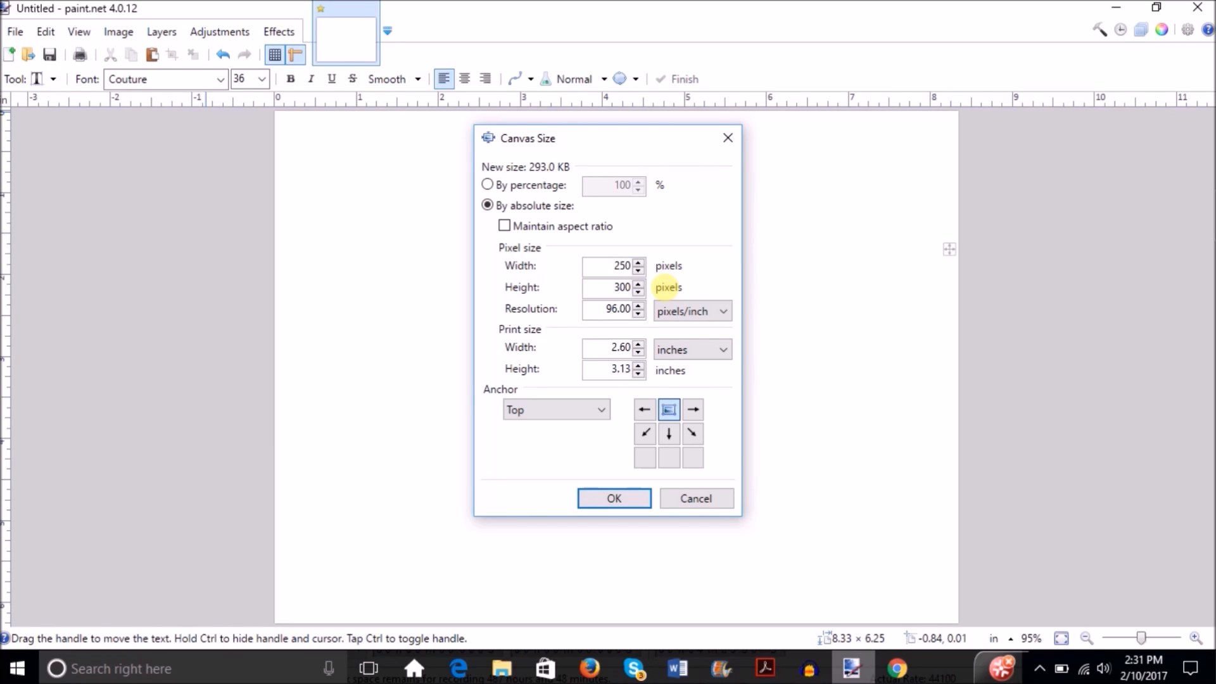
drag(592, 265, 649, 277)
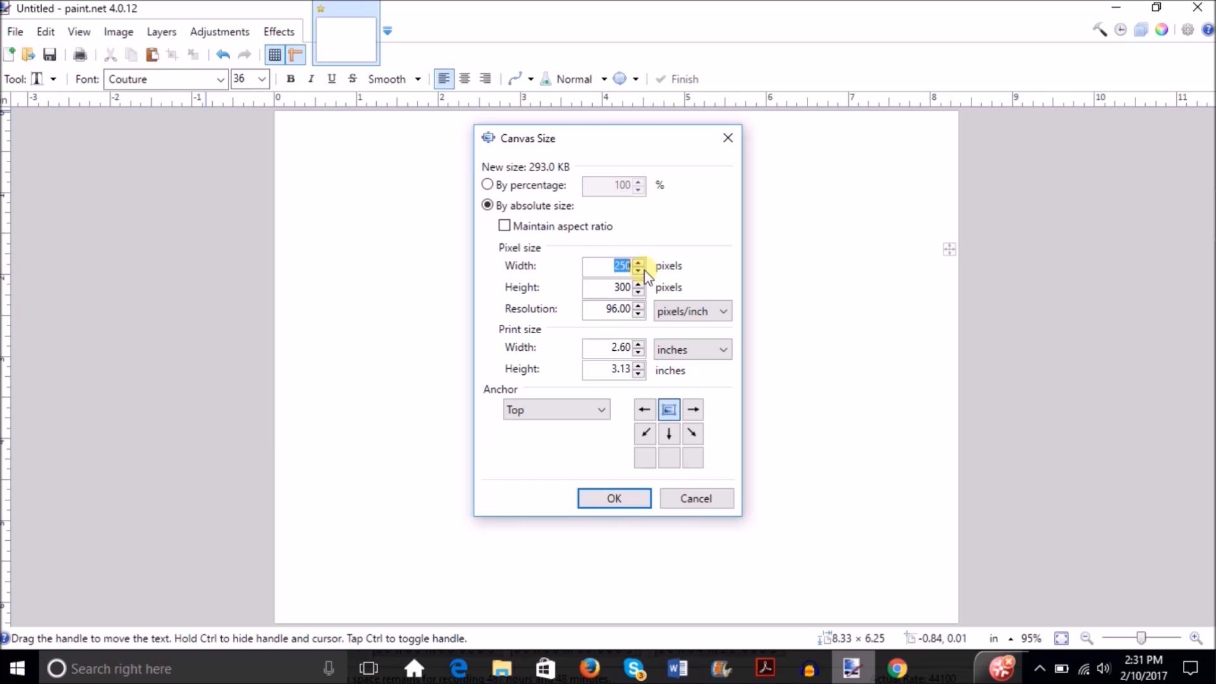
text(800)
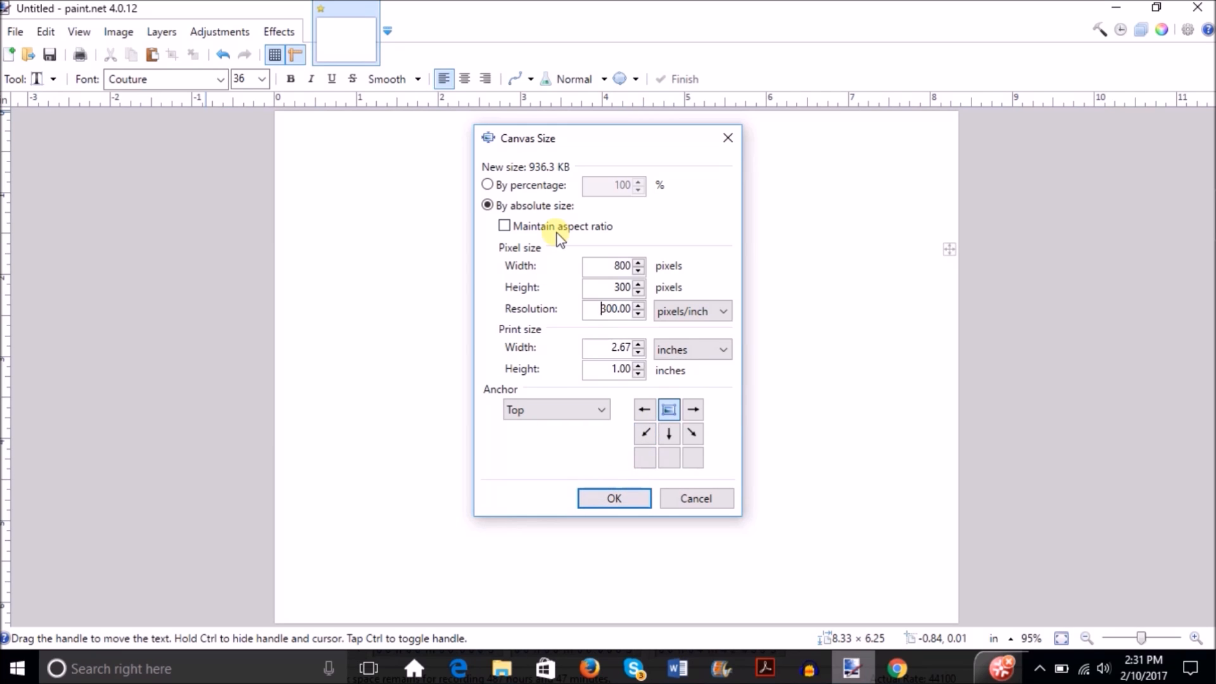
click(612, 499)
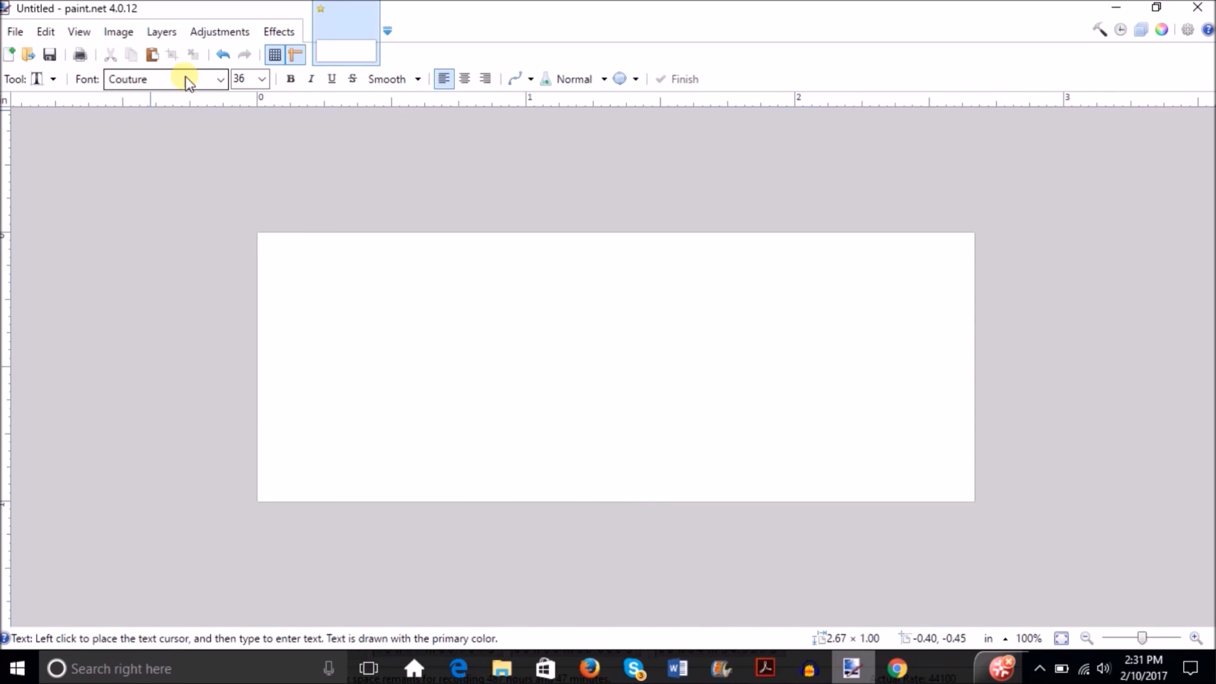
- Set the text font to Couture and write LOGO with the Text tool in the left part of the canvas
click(225, 83)
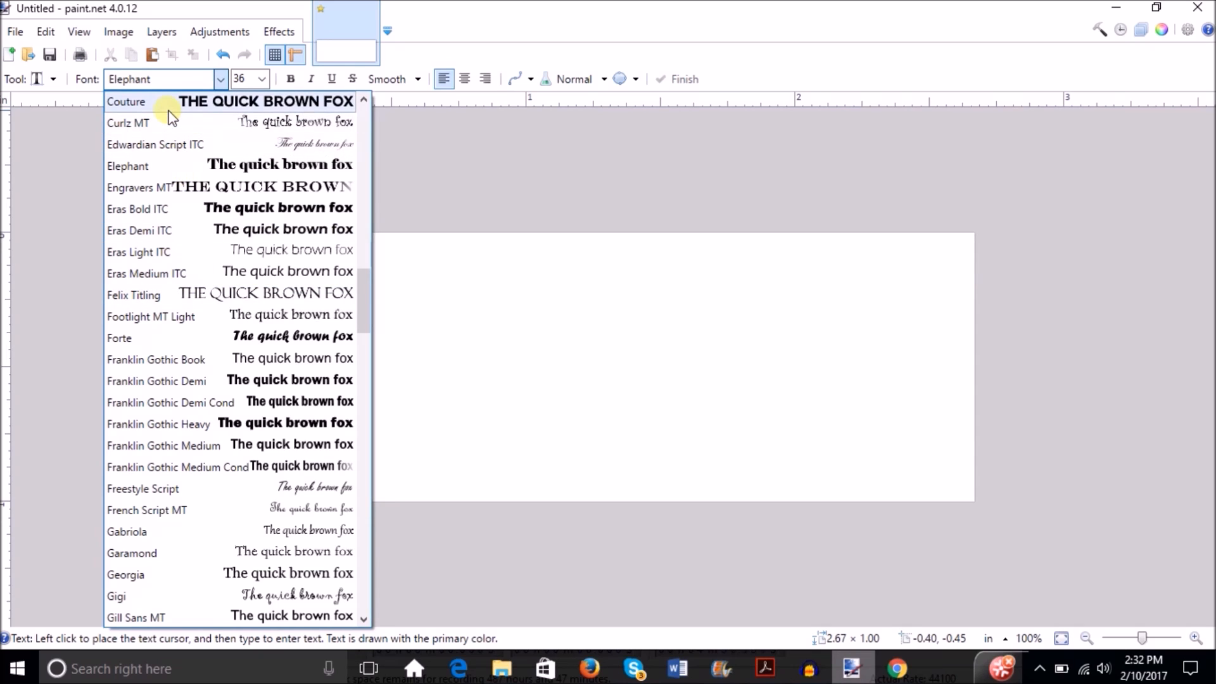
click(169, 106)
click(330, 364)
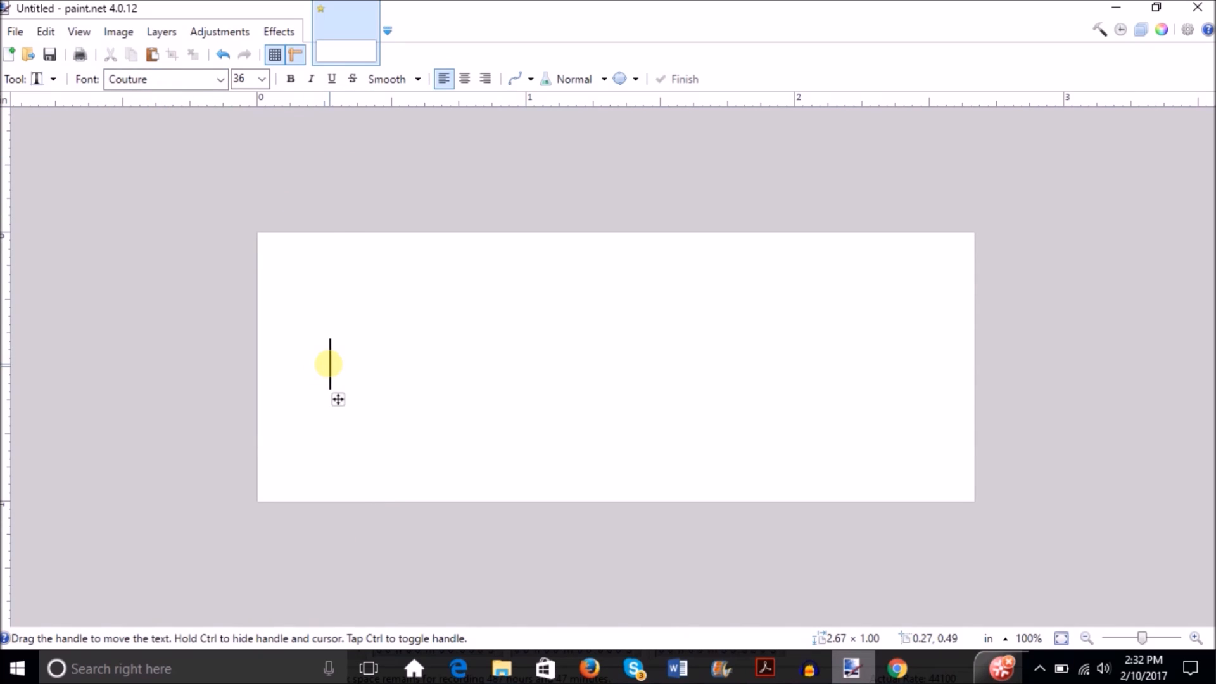
click(52, 79)
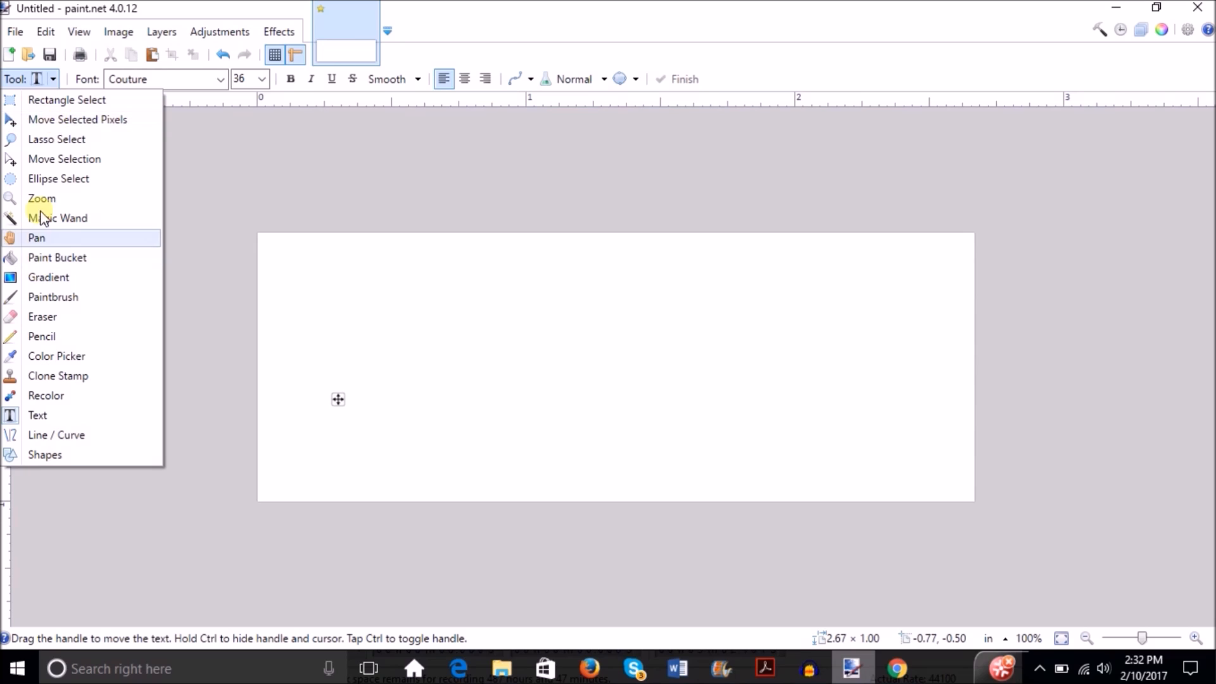
click(51, 417)
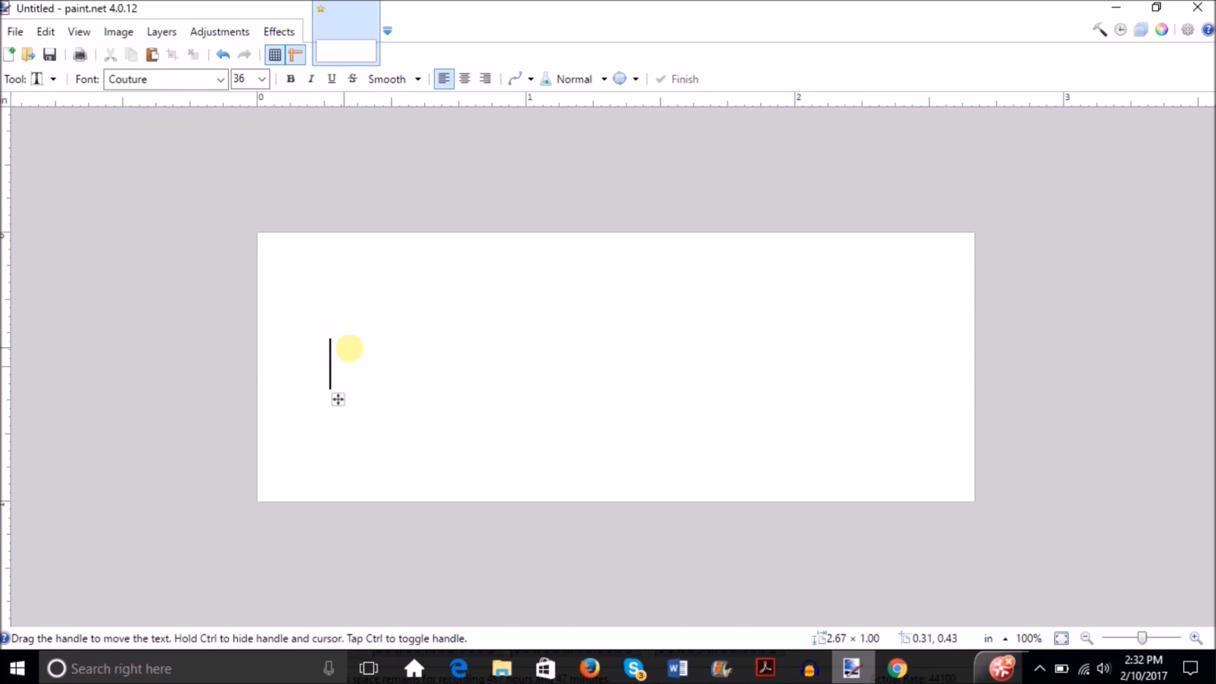
text(LOHO)
key(BackSpace)
key(BackSpace)
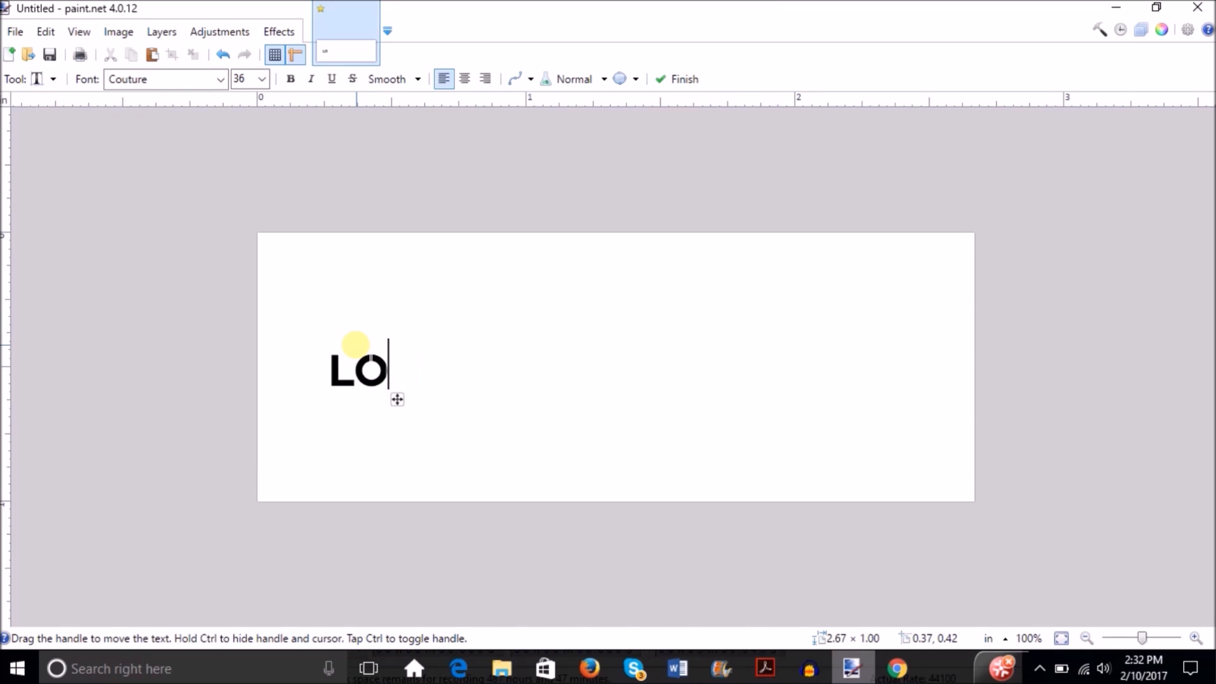
text(GO)
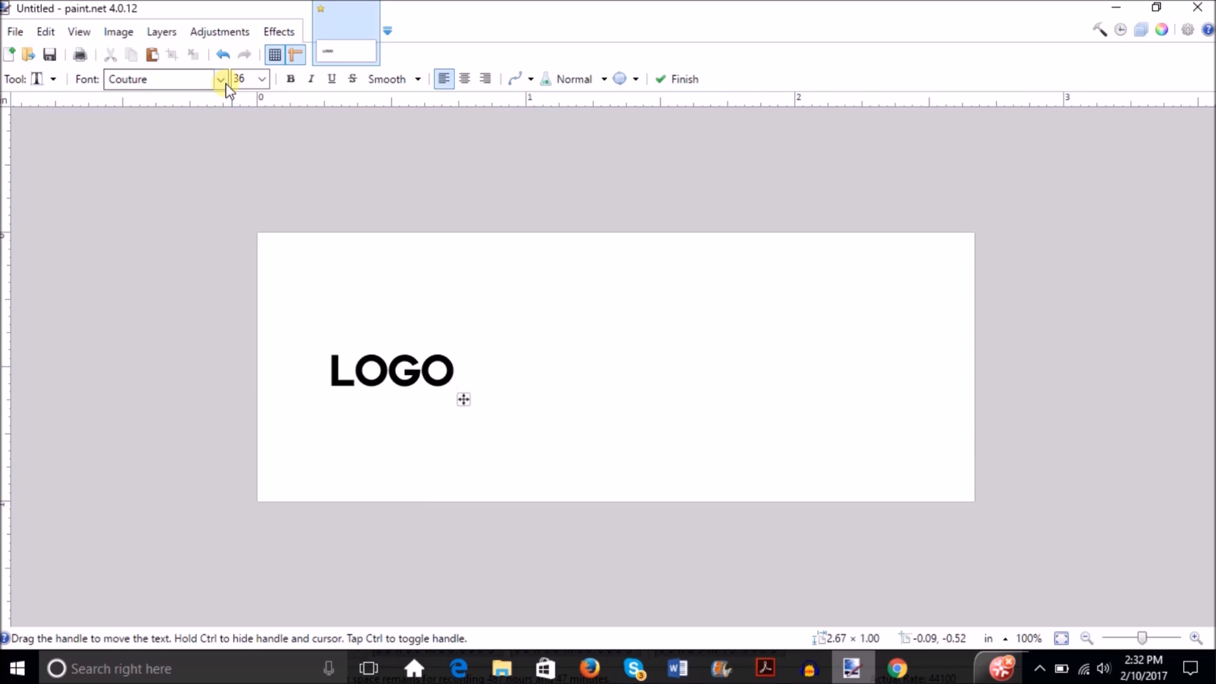
- Set the LOGO text's font size to 192 and move the text so all four letters sit centred on the canvas
click(261, 80)
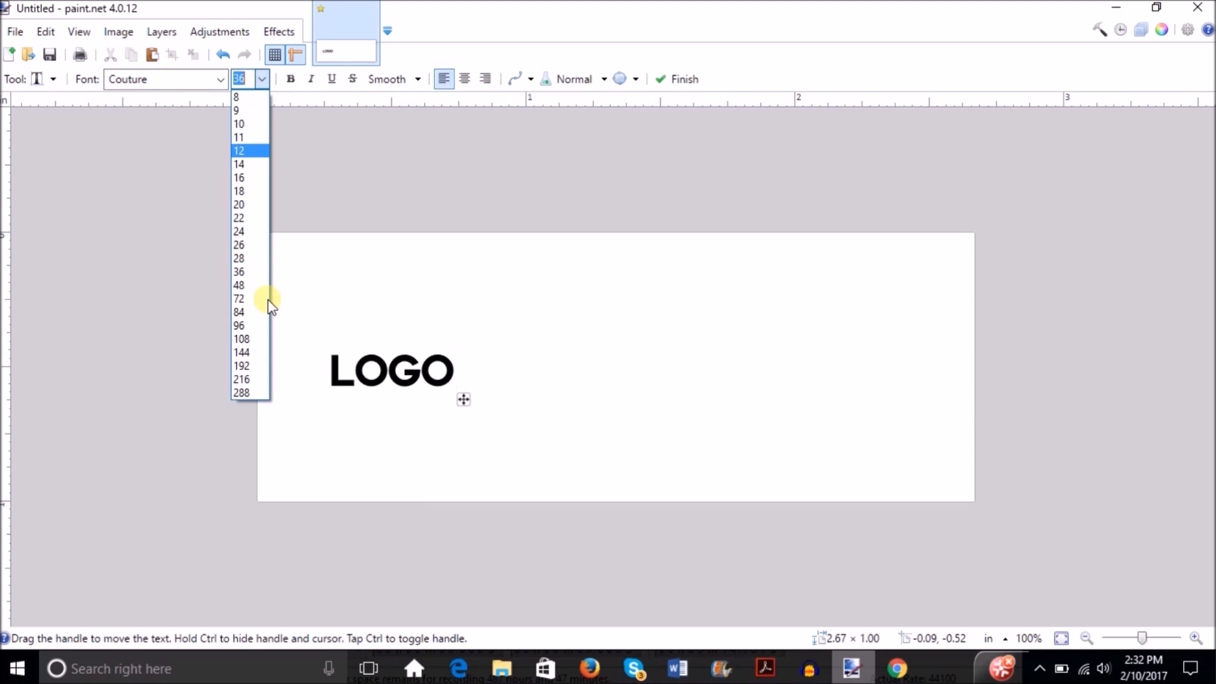
click(256, 326)
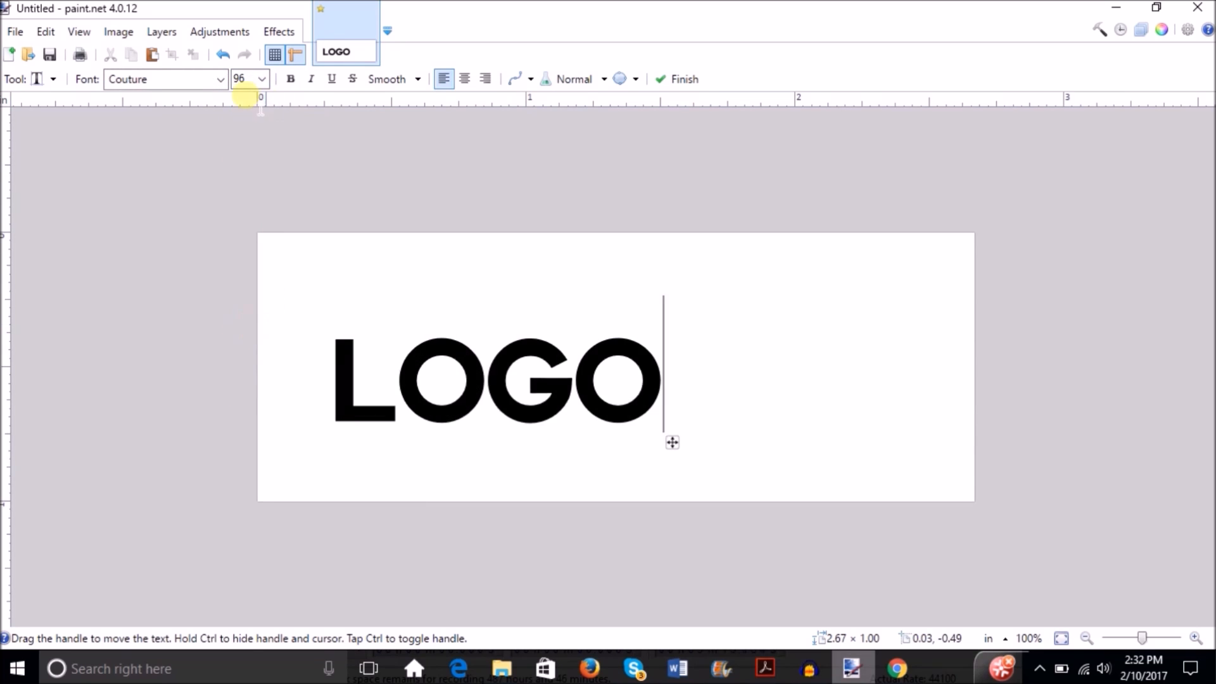
click(261, 80)
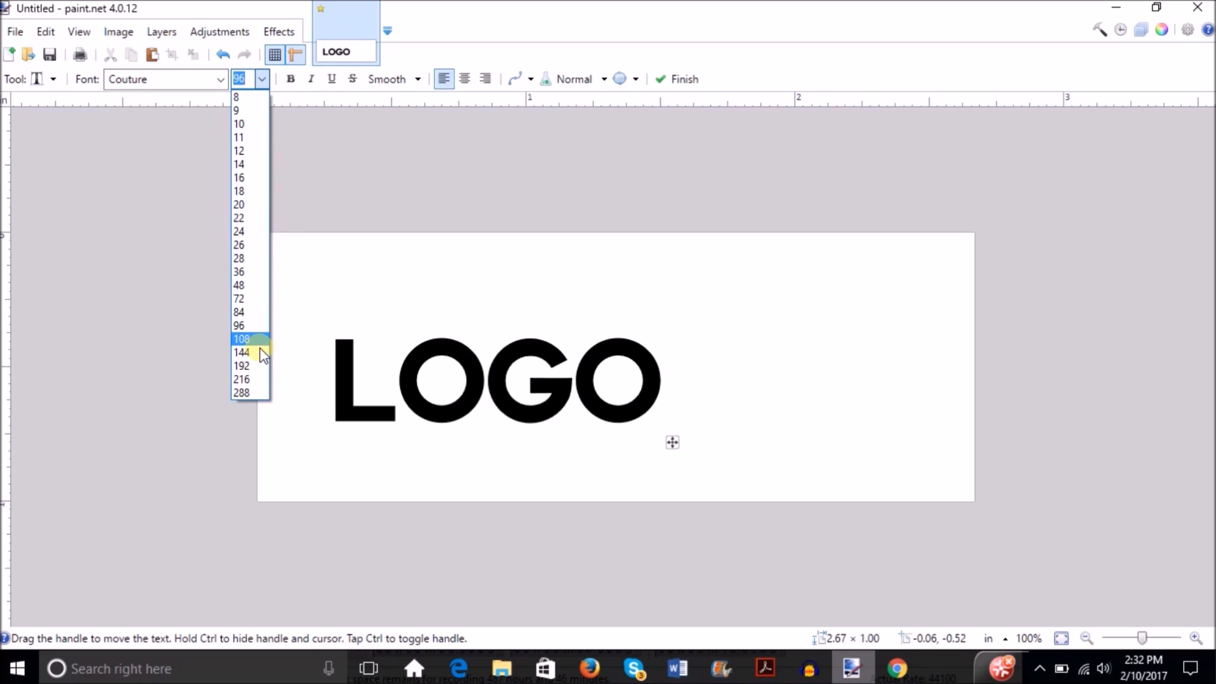
click(261, 366)
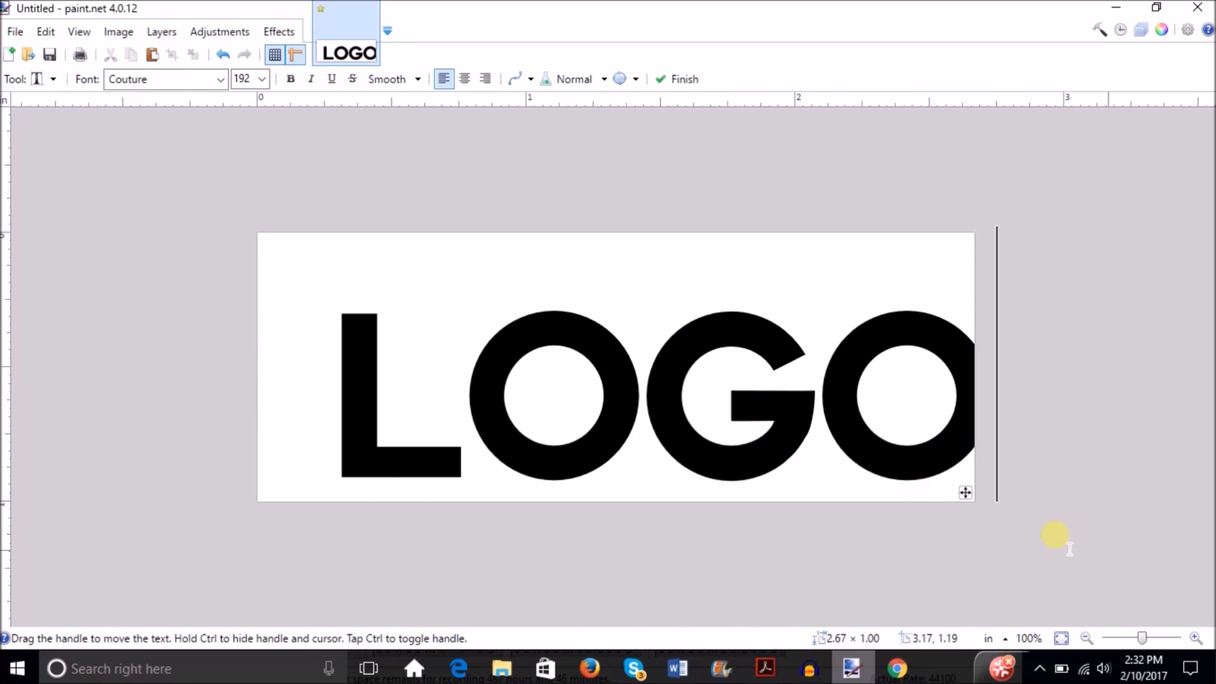
drag(963, 497, 923, 466)
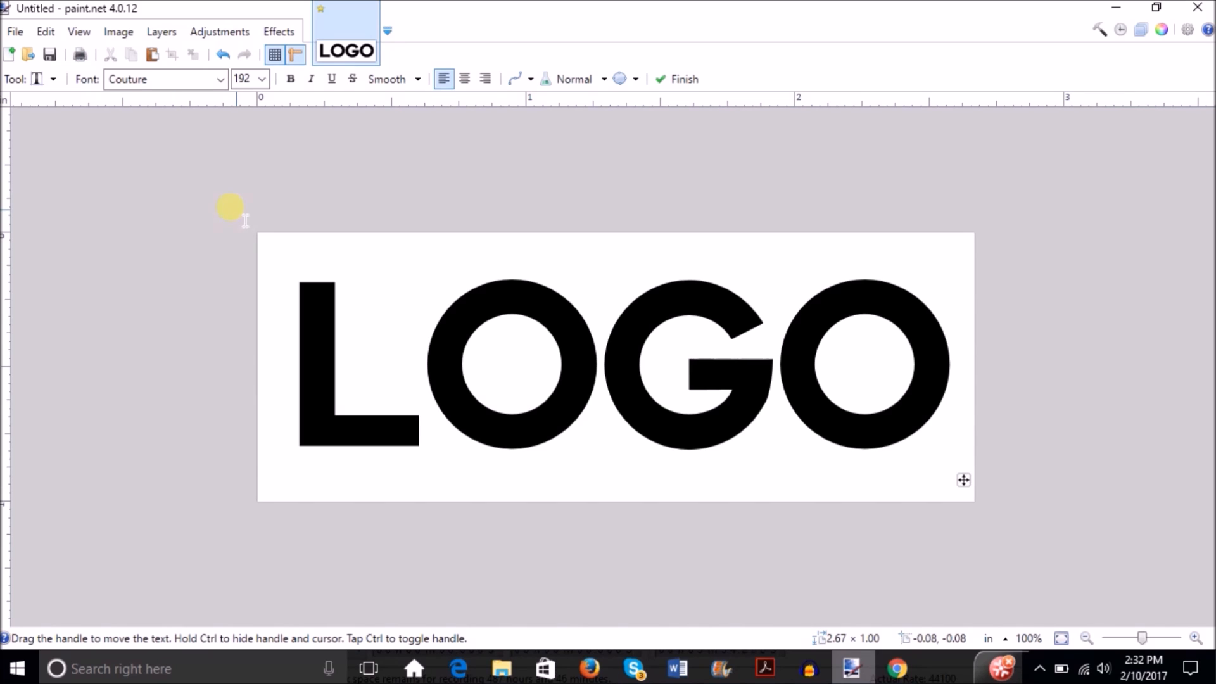
- Select the white background around the letters with the Magic Wand, delete it and clear the selection
click(55, 80)
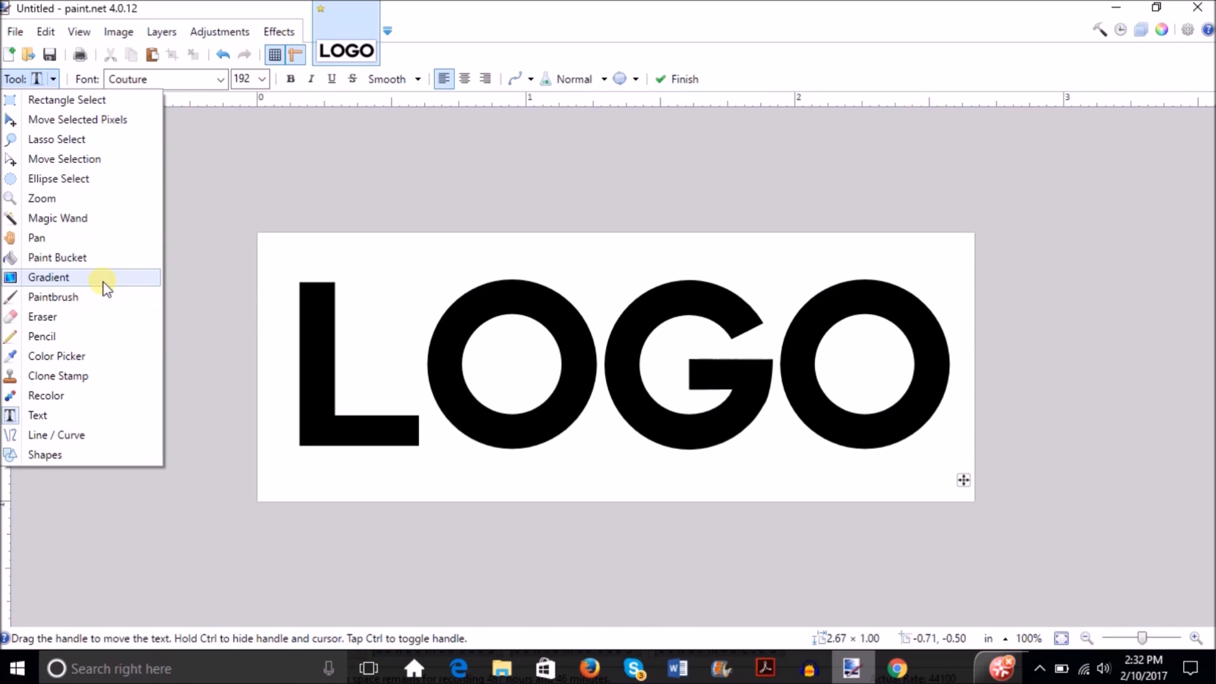
click(66, 219)
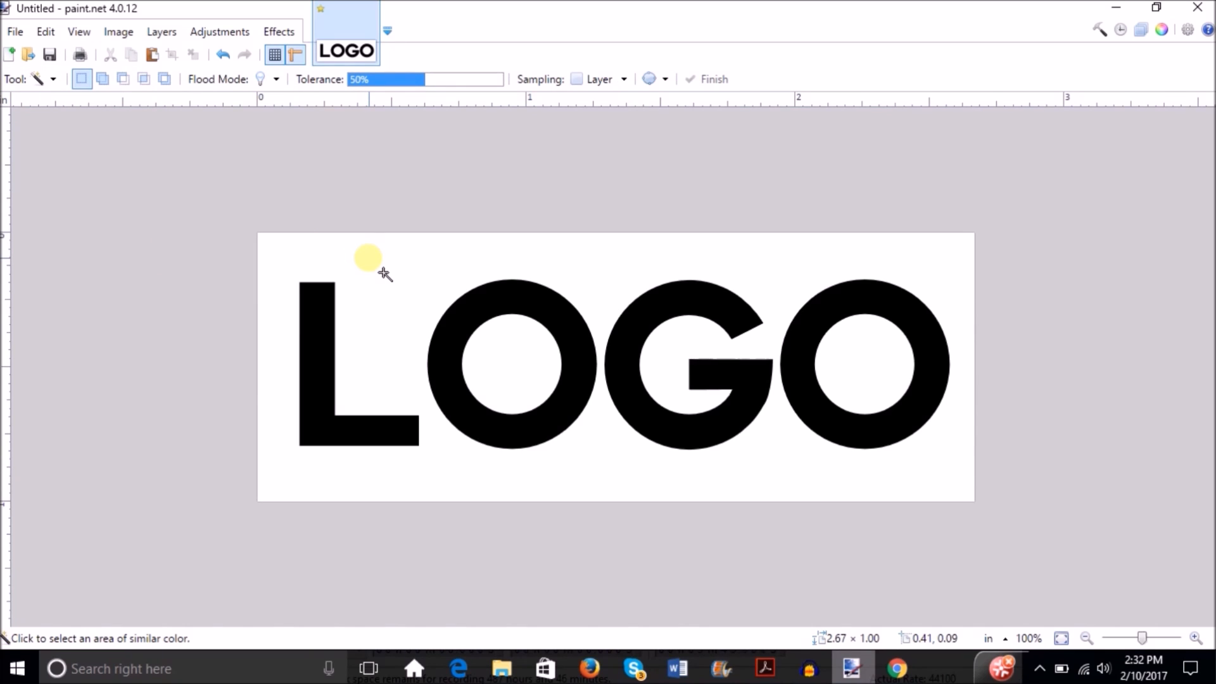
click(418, 275)
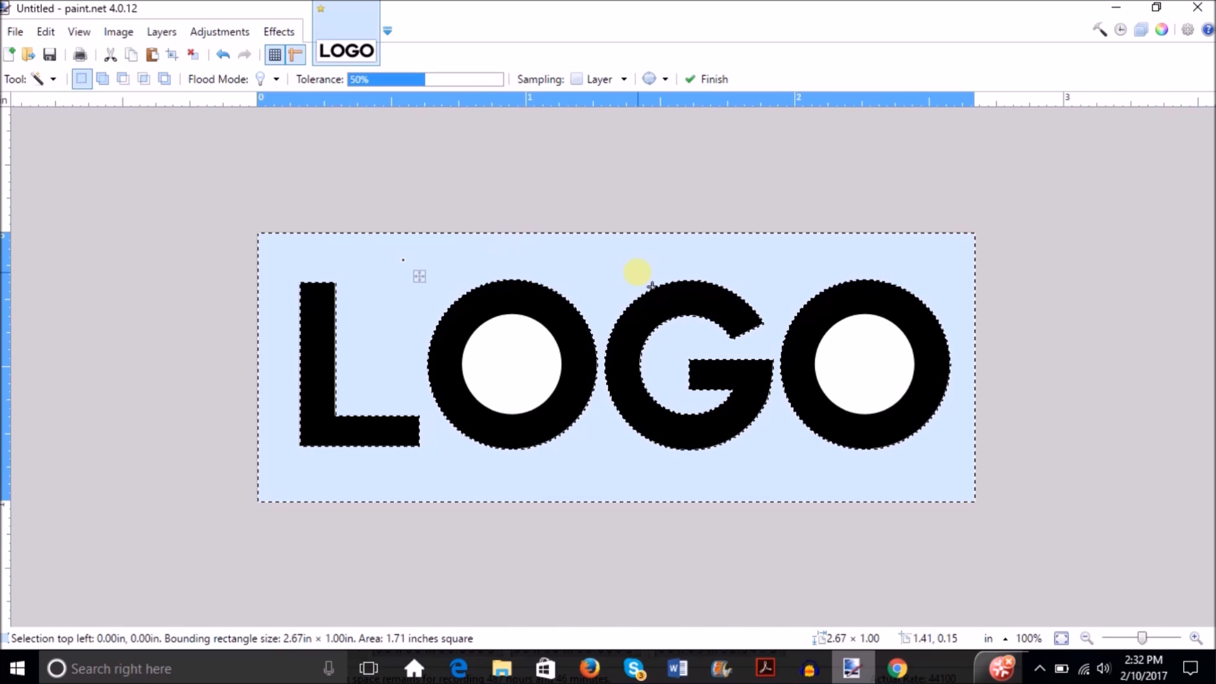
key(Delete)
key(ctrl+d)
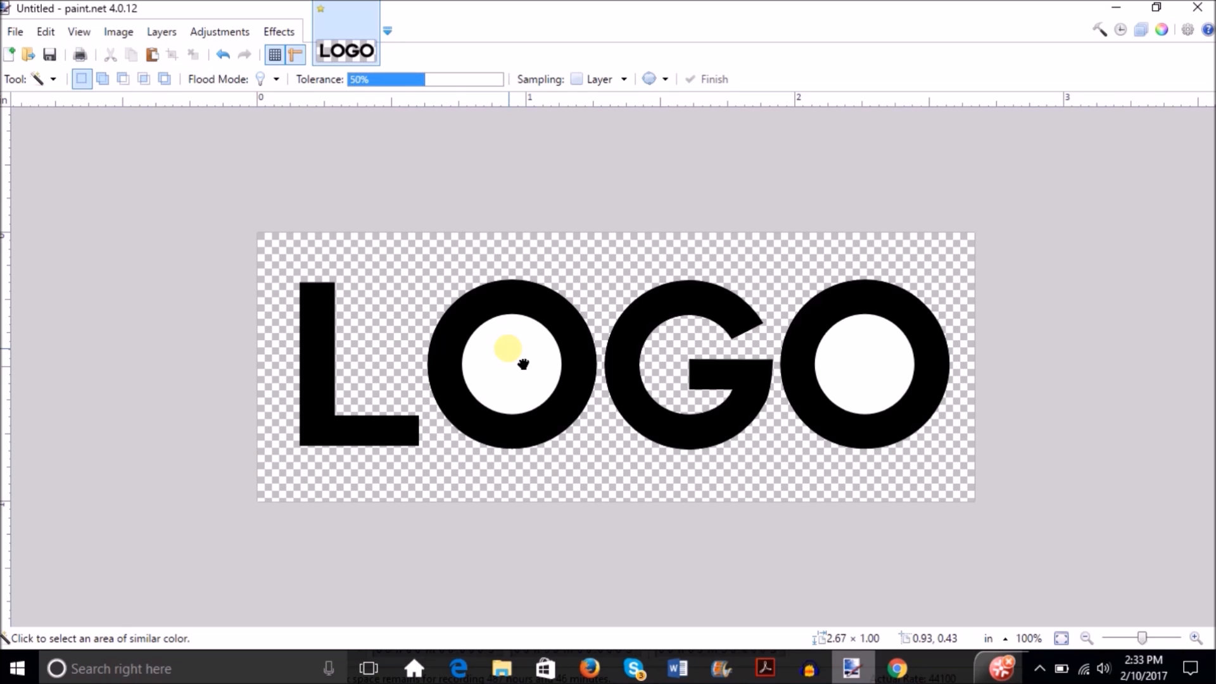
- Delete the white fill inside both letters O and clear the selection
click(508, 349)
key(Delete)
key(ctrl+d)
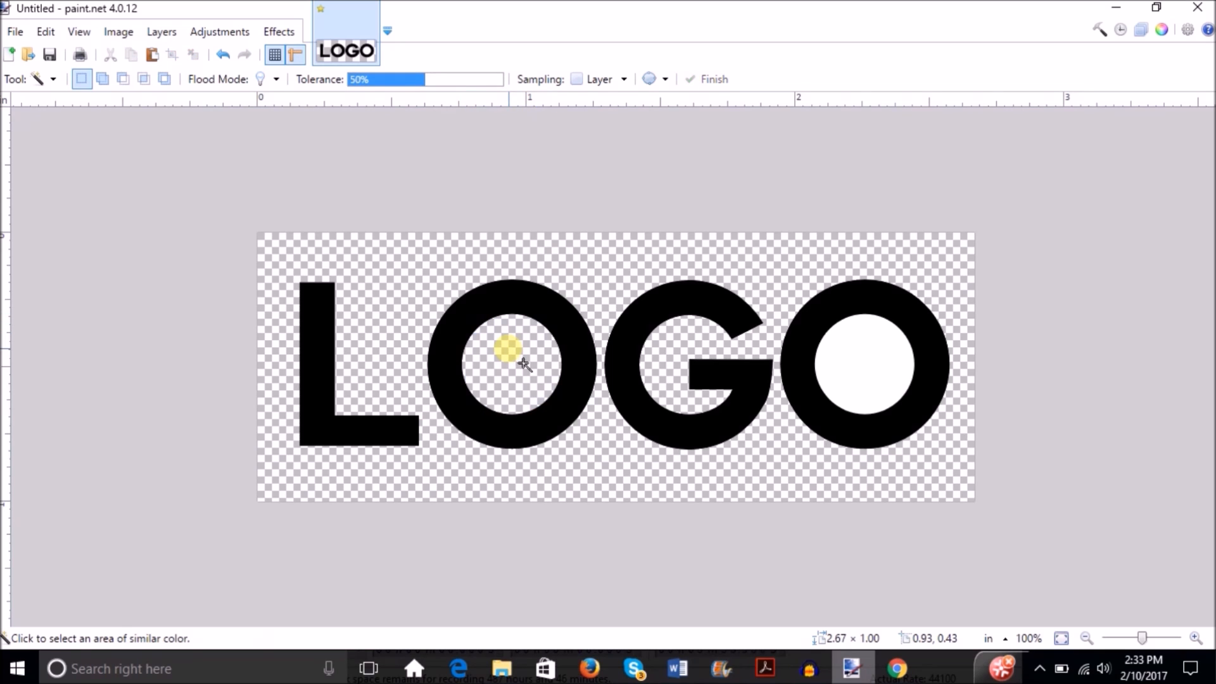
click(844, 380)
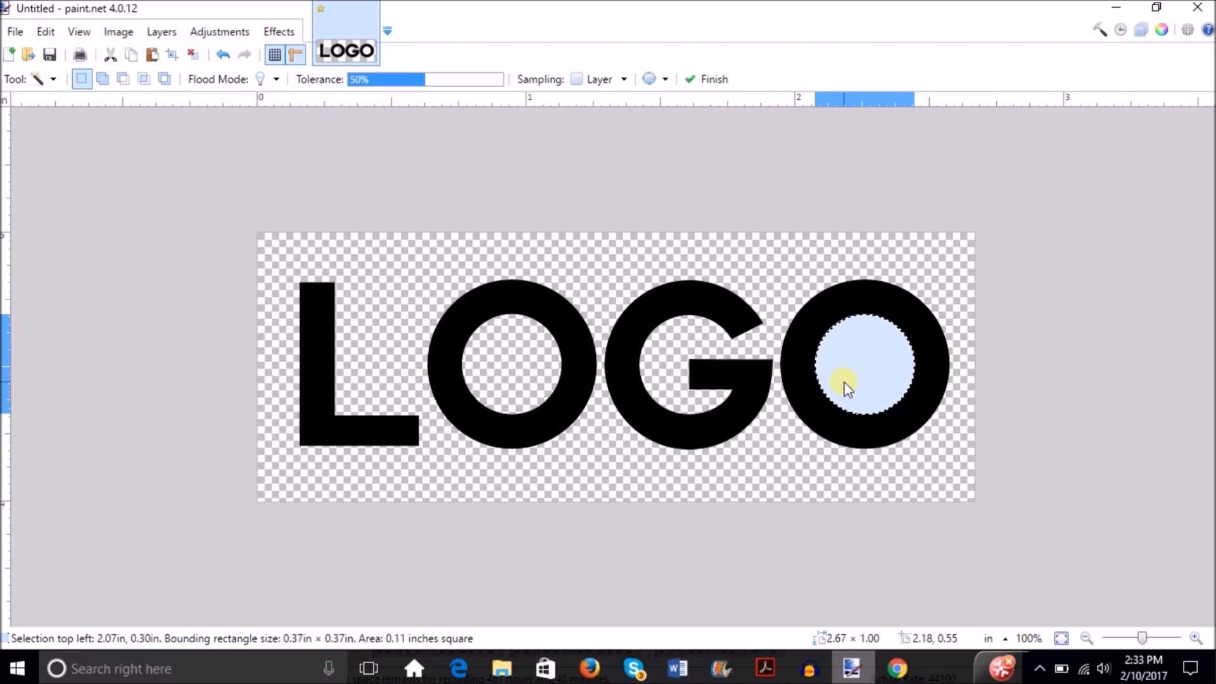
key(Delete)
key(ctrl+d)
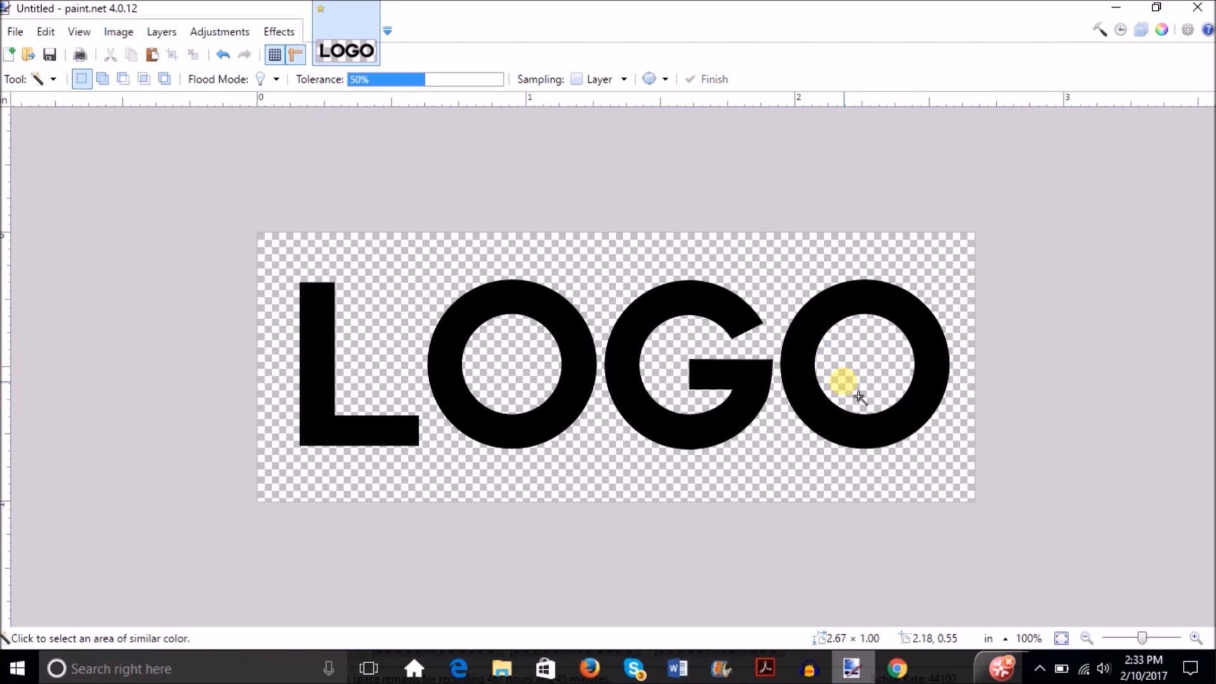
- Crop the image to a rectangular selection of about 2.48 × 0.70 inches drawn closely around the LOGO text
click(53, 79)
click(76, 98)
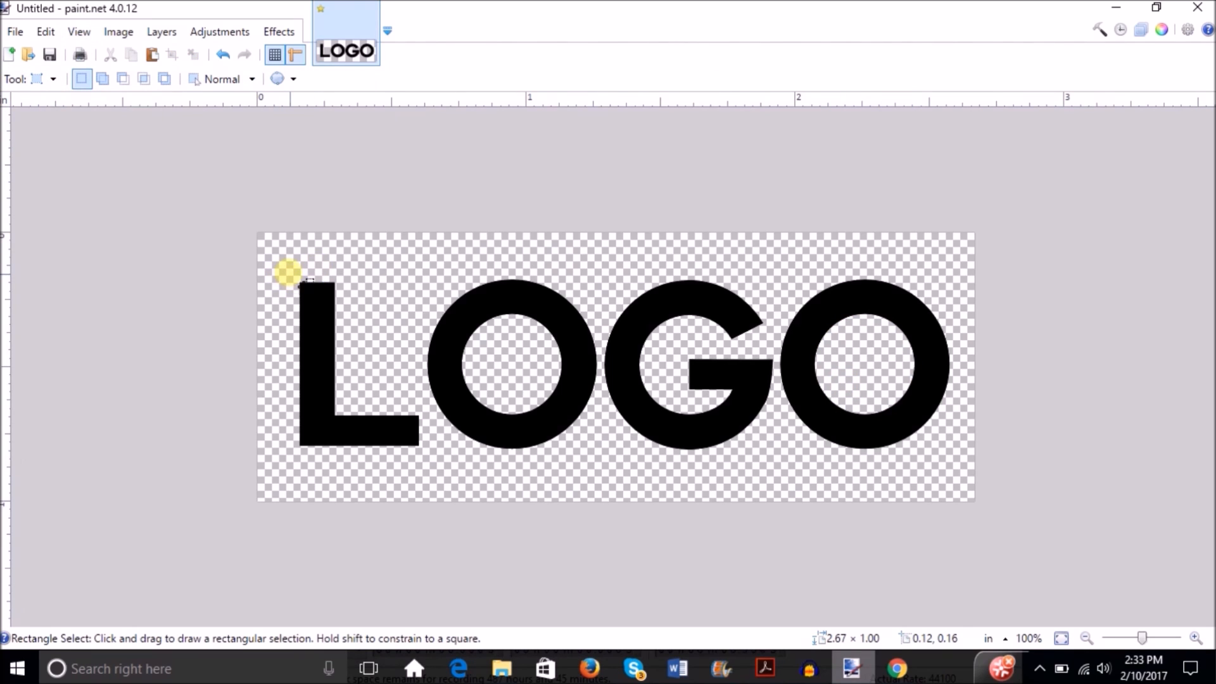
drag(288, 272, 954, 460)
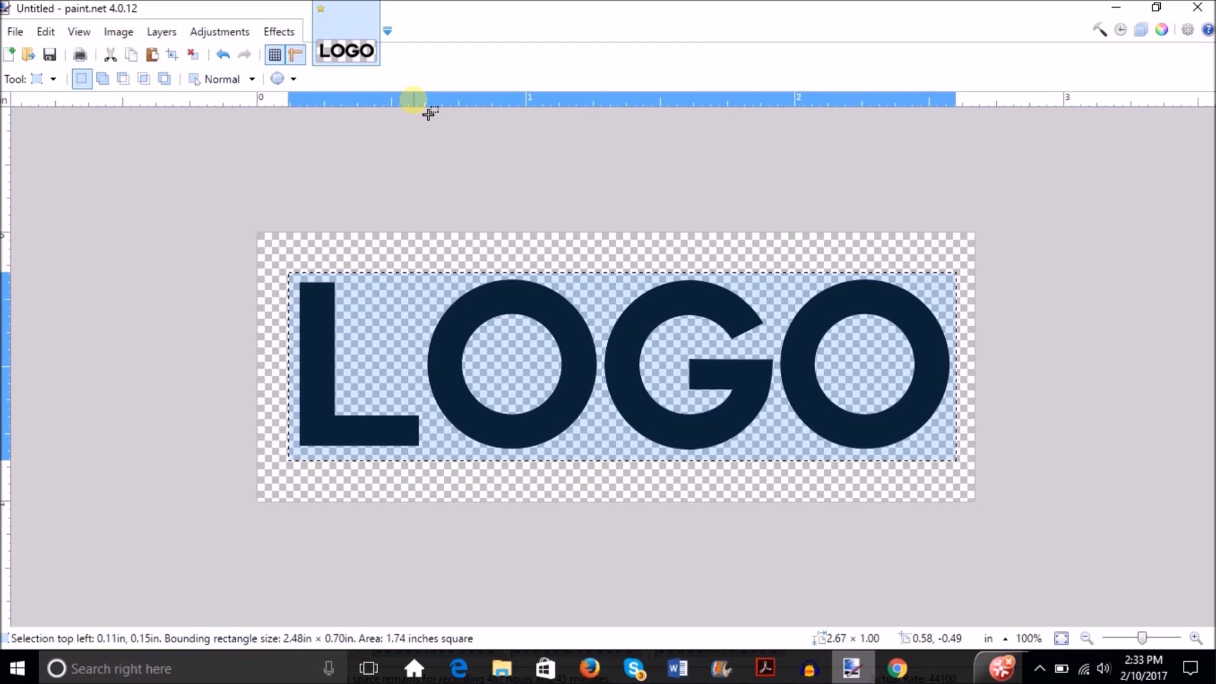
click(119, 33)
click(141, 55)
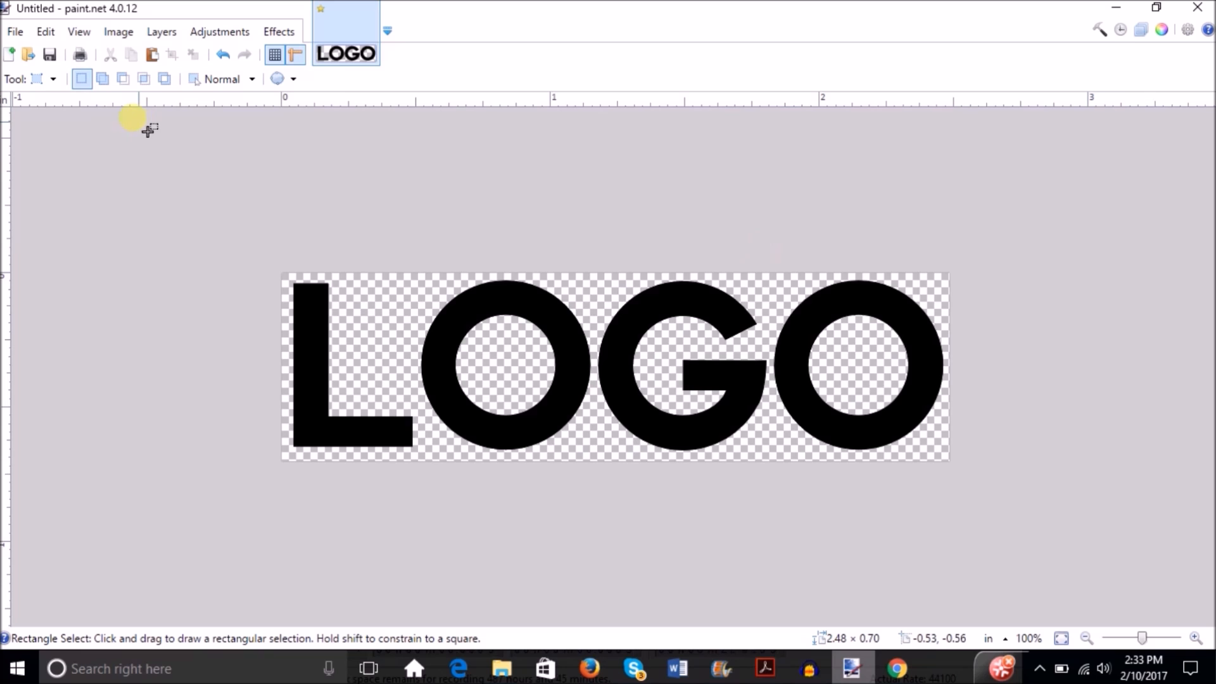
click(13, 32)
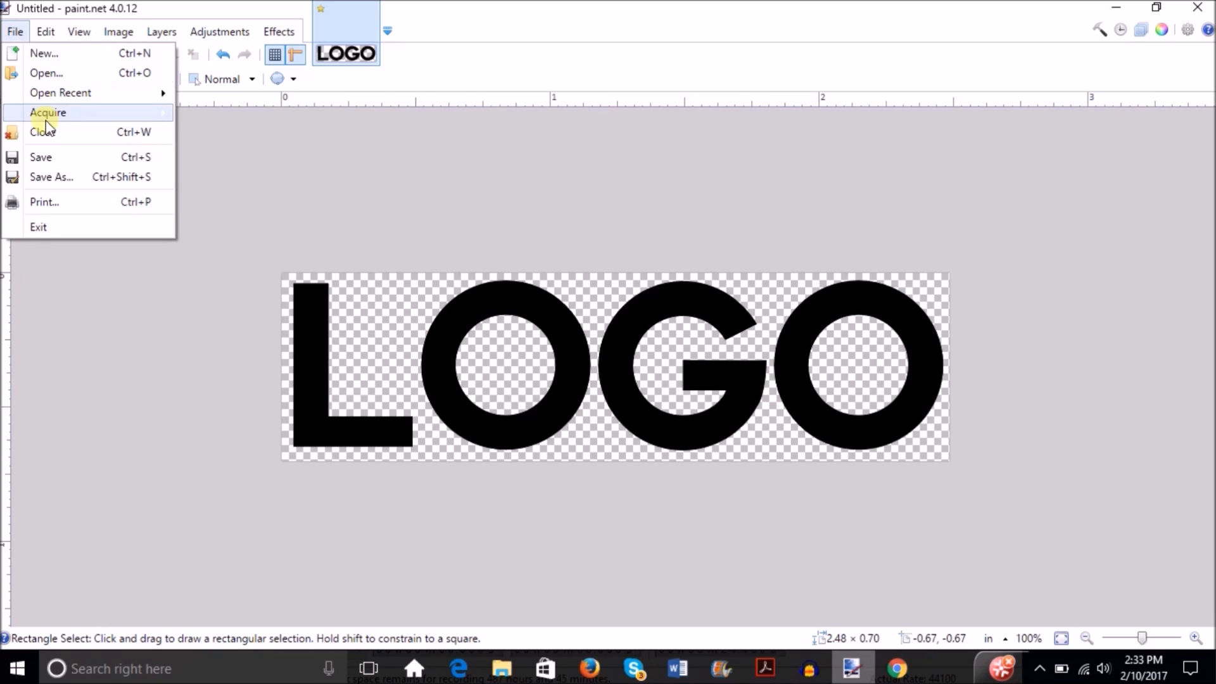
click(50, 178)
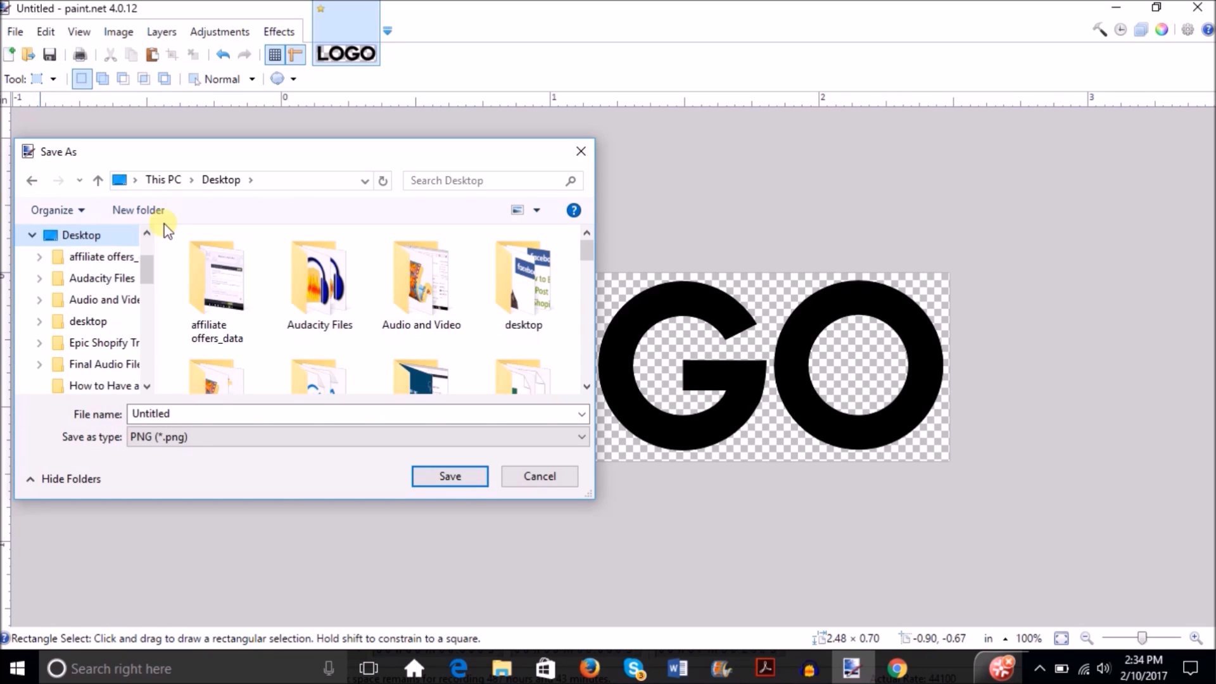
click(183, 439)
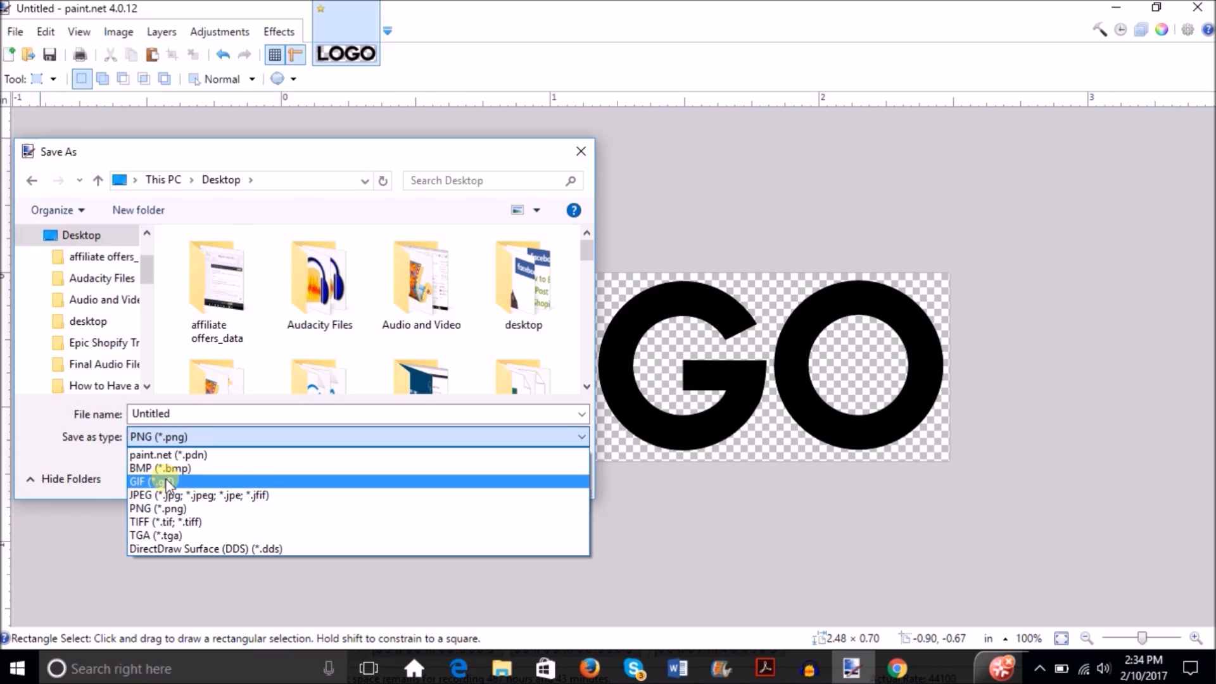
click(161, 510)
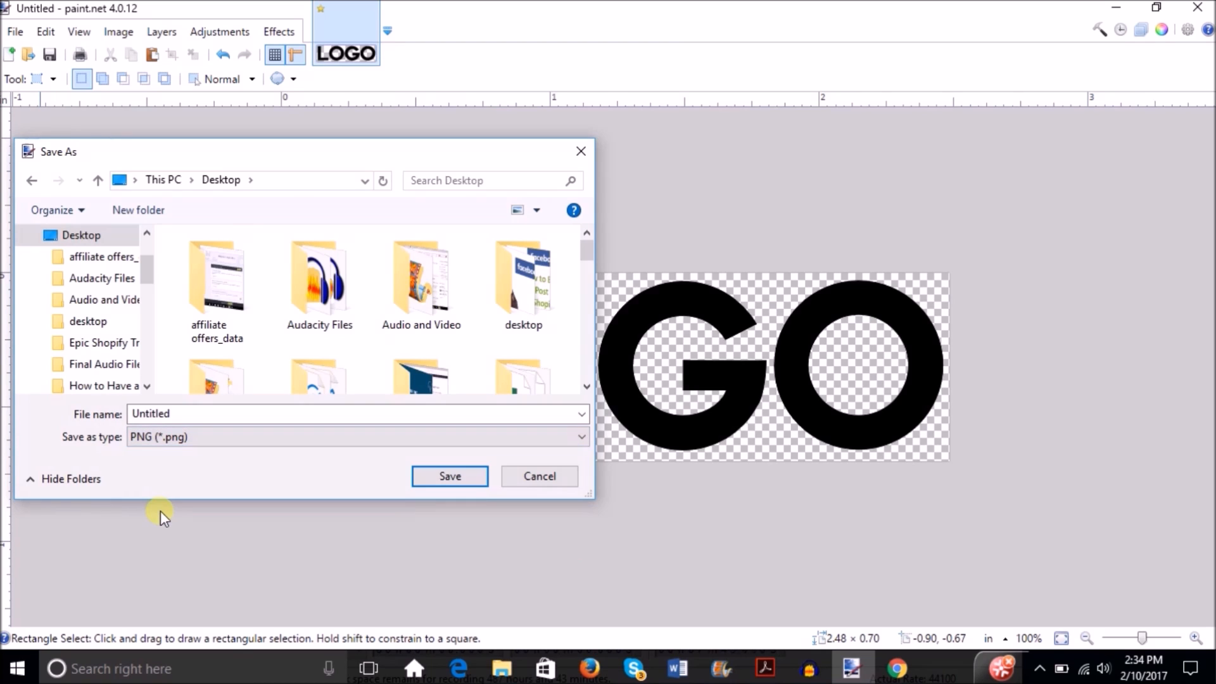
double_click(192, 418)
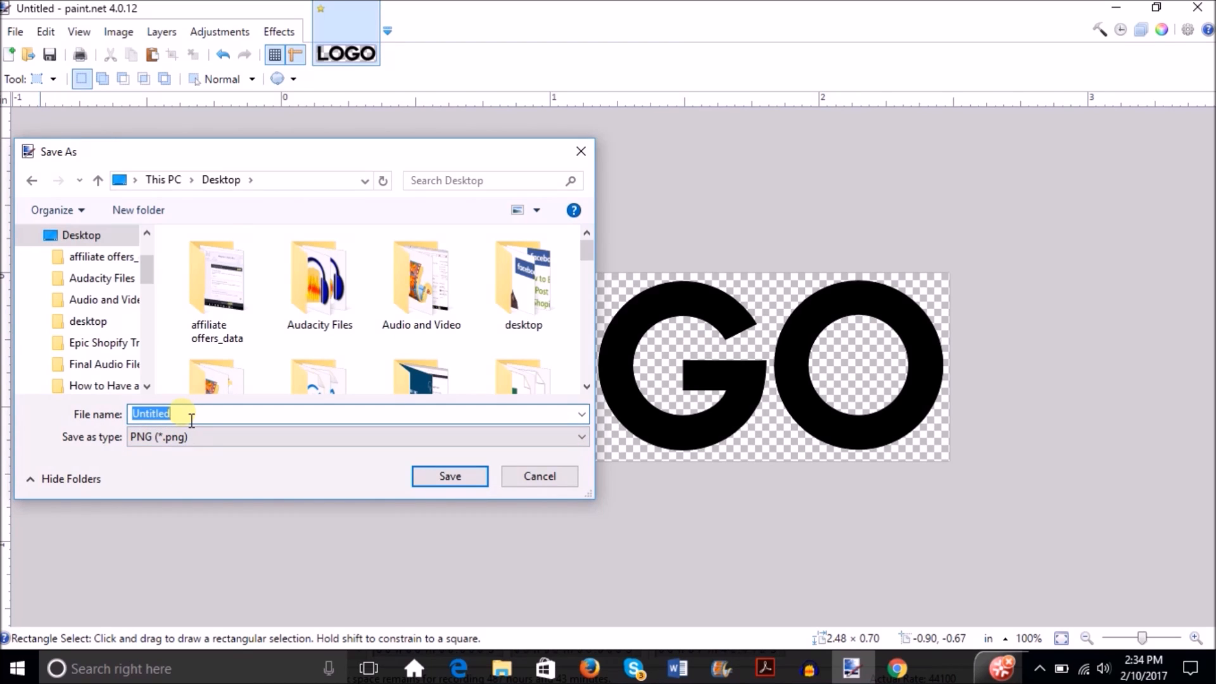
text(logo)
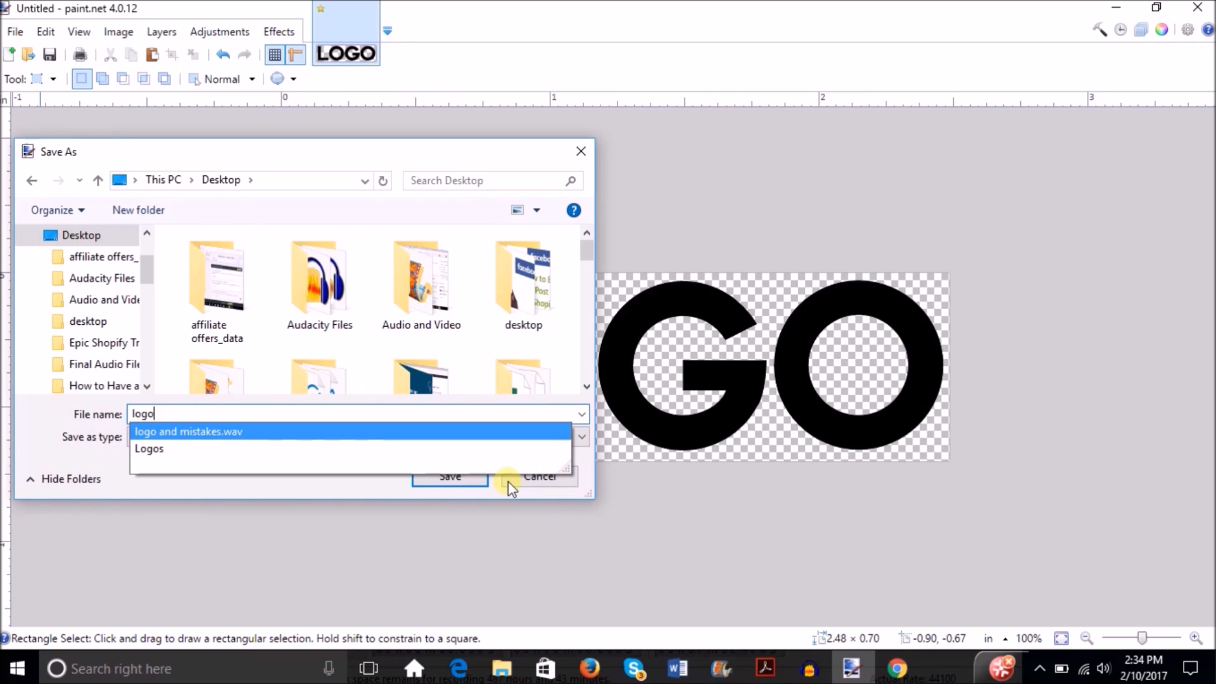
click(557, 513)
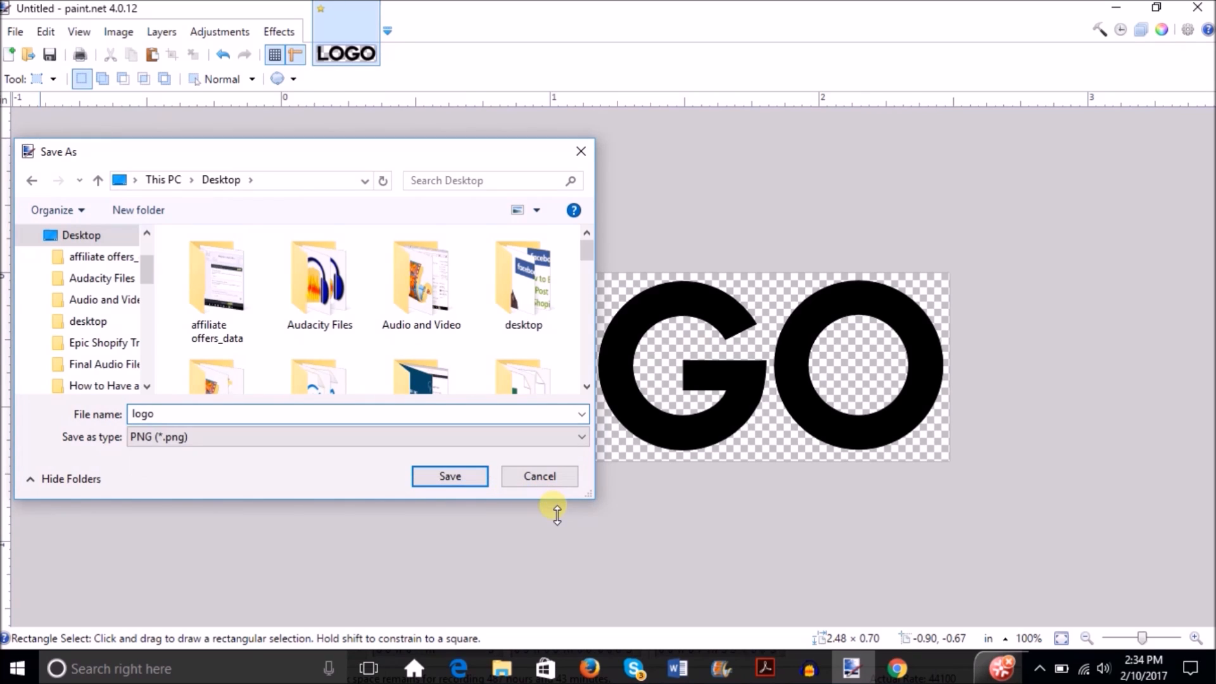
click(543, 480)
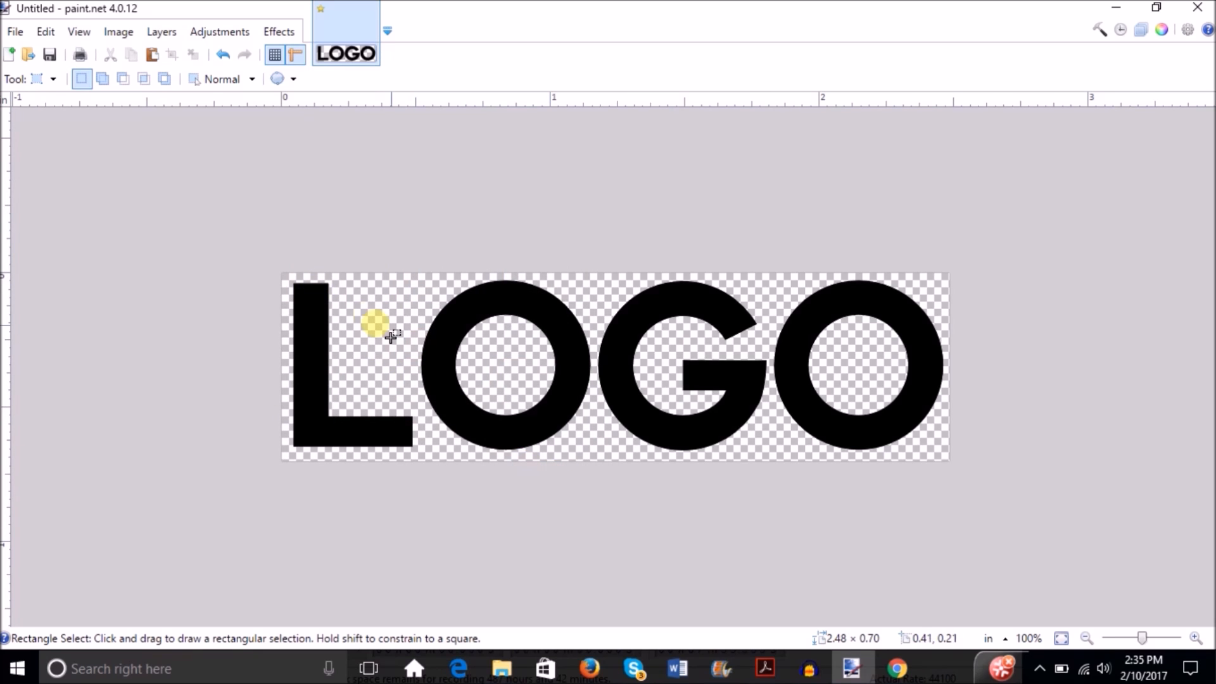